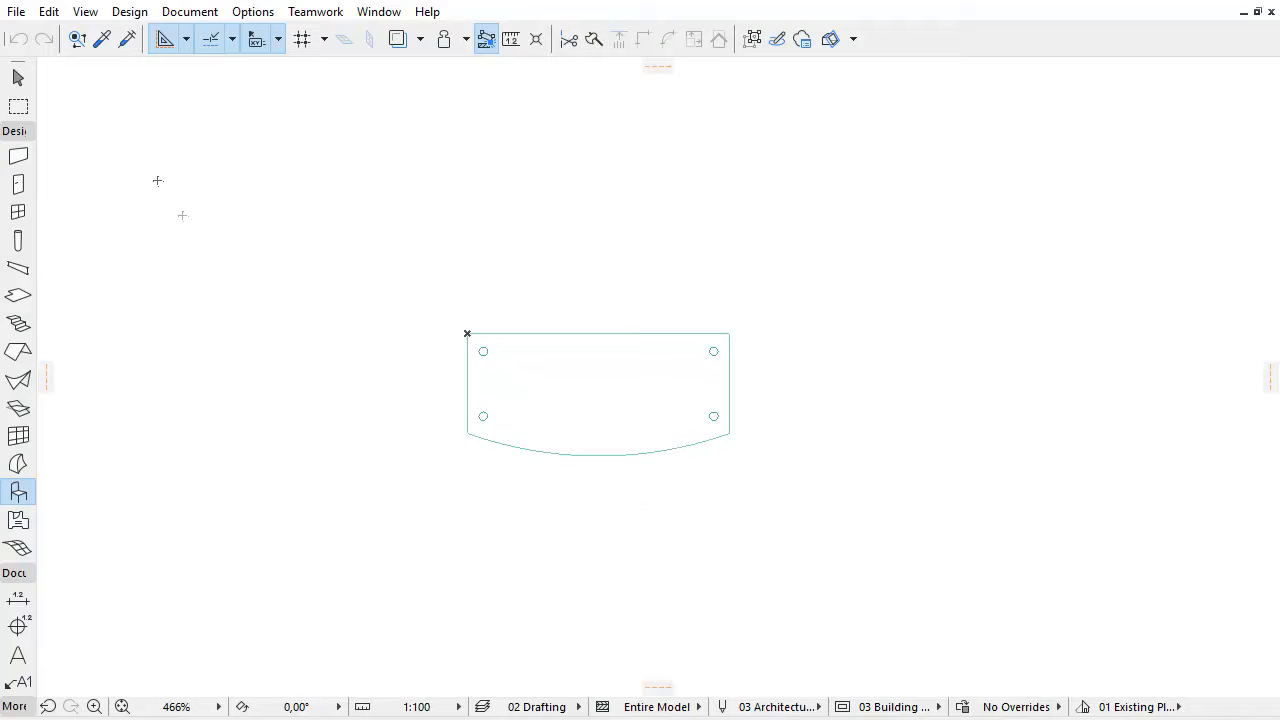
Step: Open the library object browser and preview OfficeTable.gsm from 01 Objects, rotating its 3D view
click(15, 12)
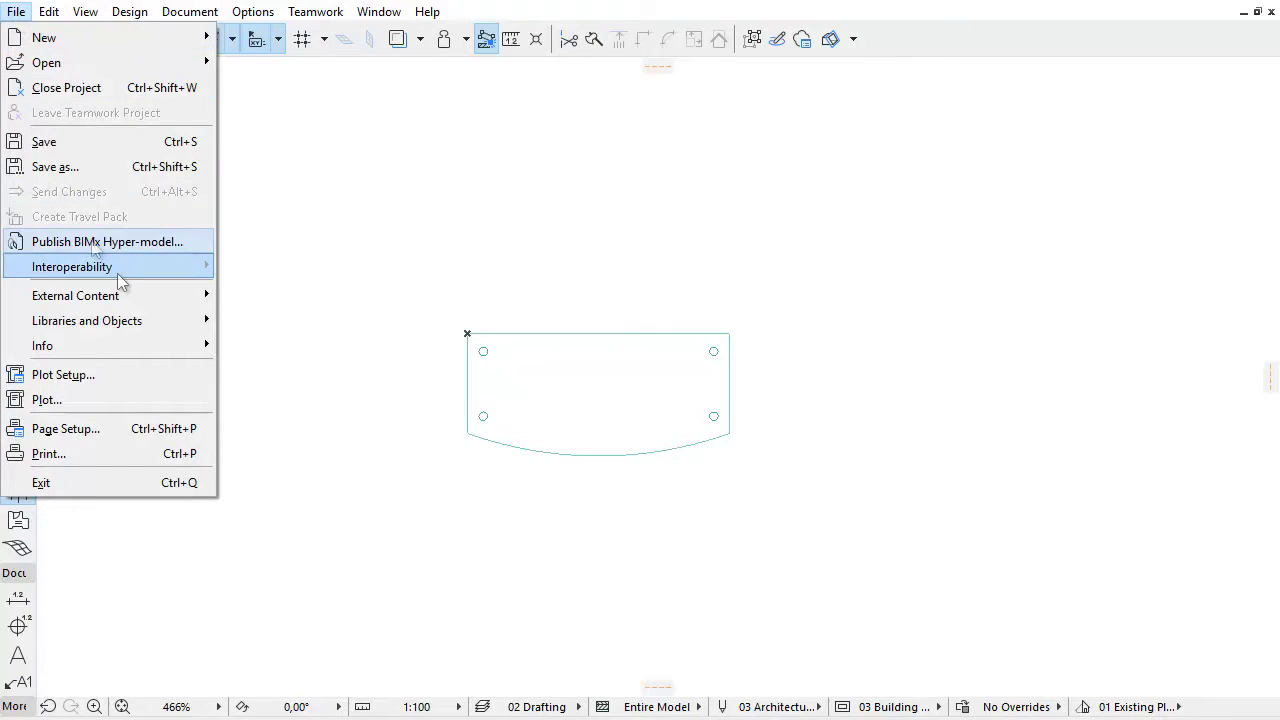
mouse_move(87, 321)
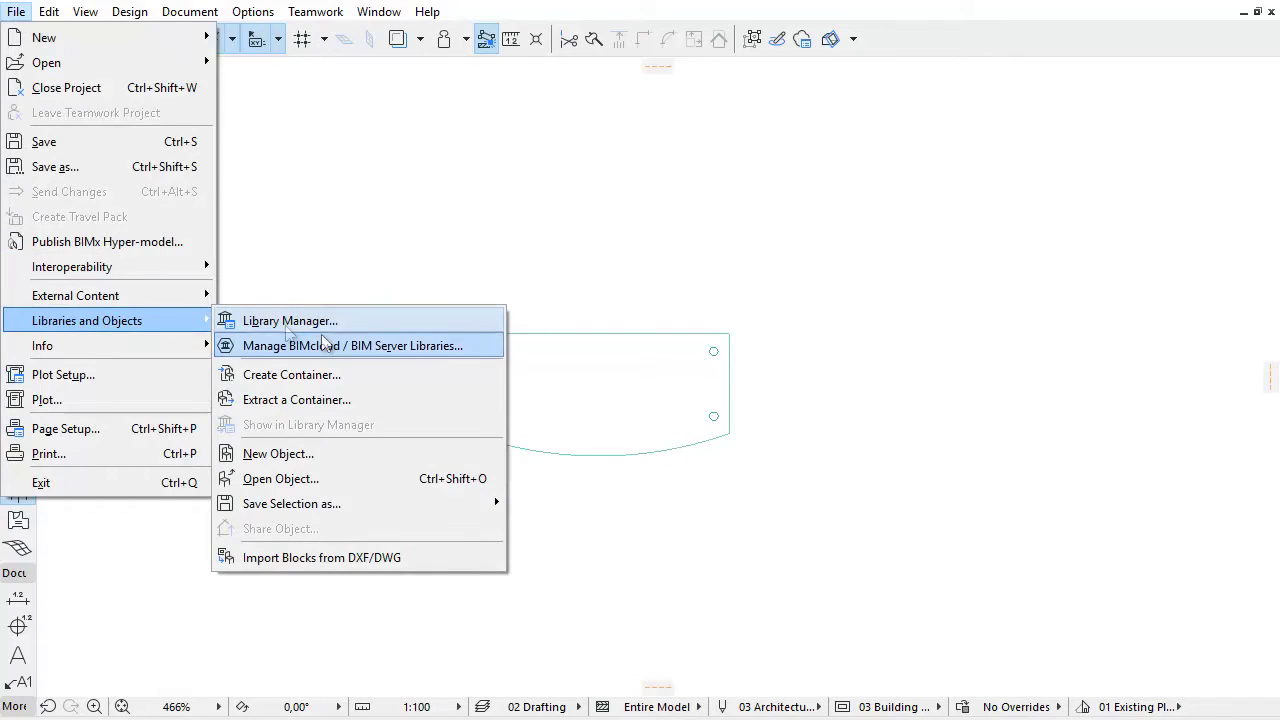
click(381, 479)
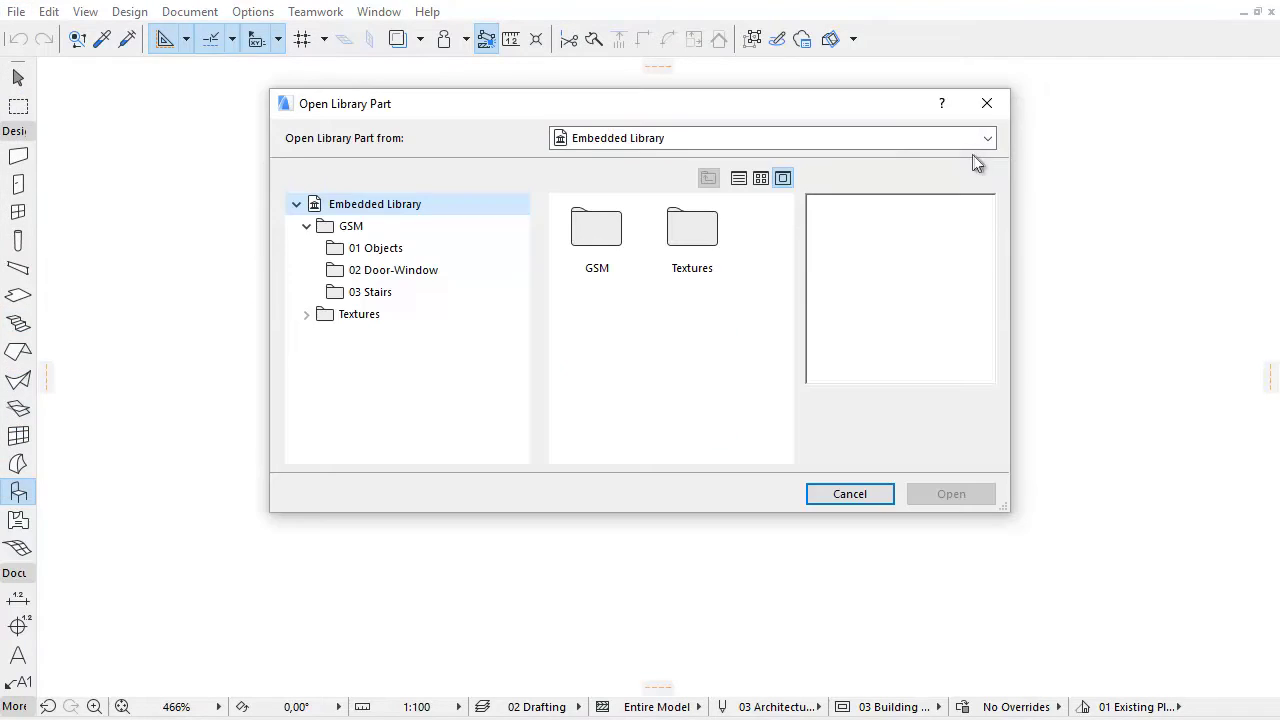
click(413, 250)
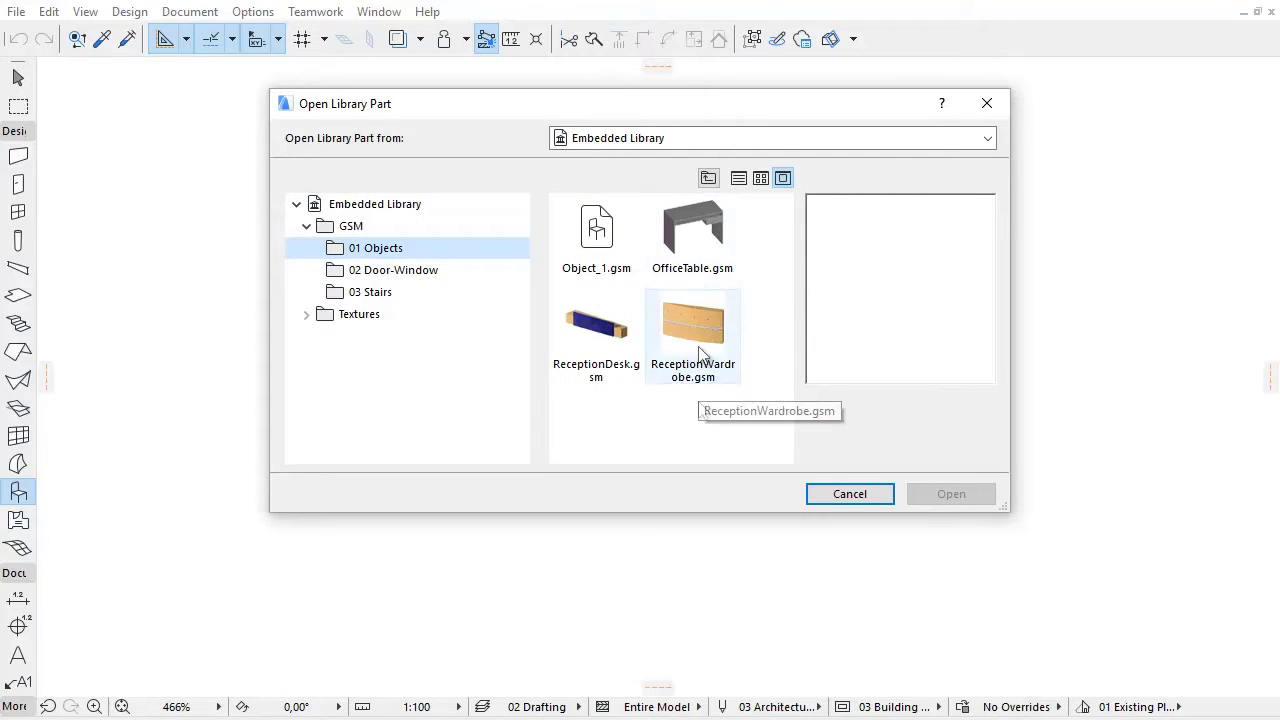
click(700, 245)
drag(931, 367, 938, 256)
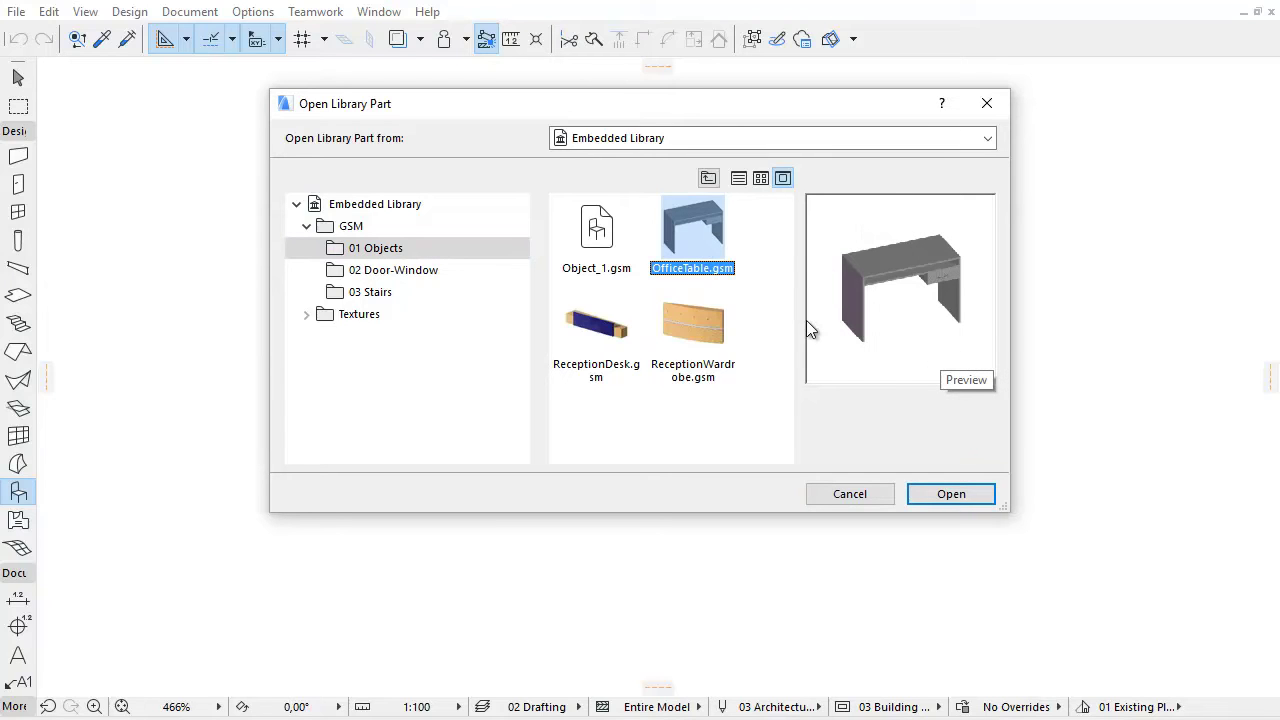
Step: View the wetrock.jpg texture from Textures > Gravel in Paint, then close Paint
click(306, 315)
click(348, 362)
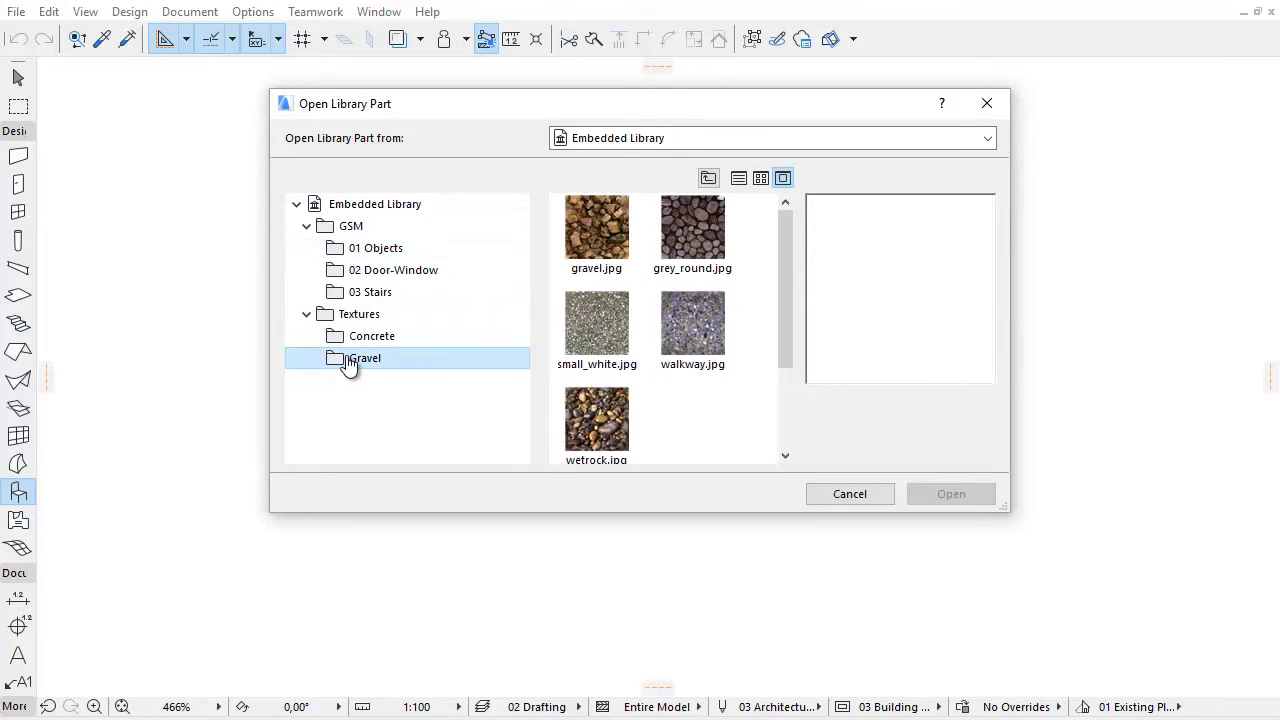
click(604, 418)
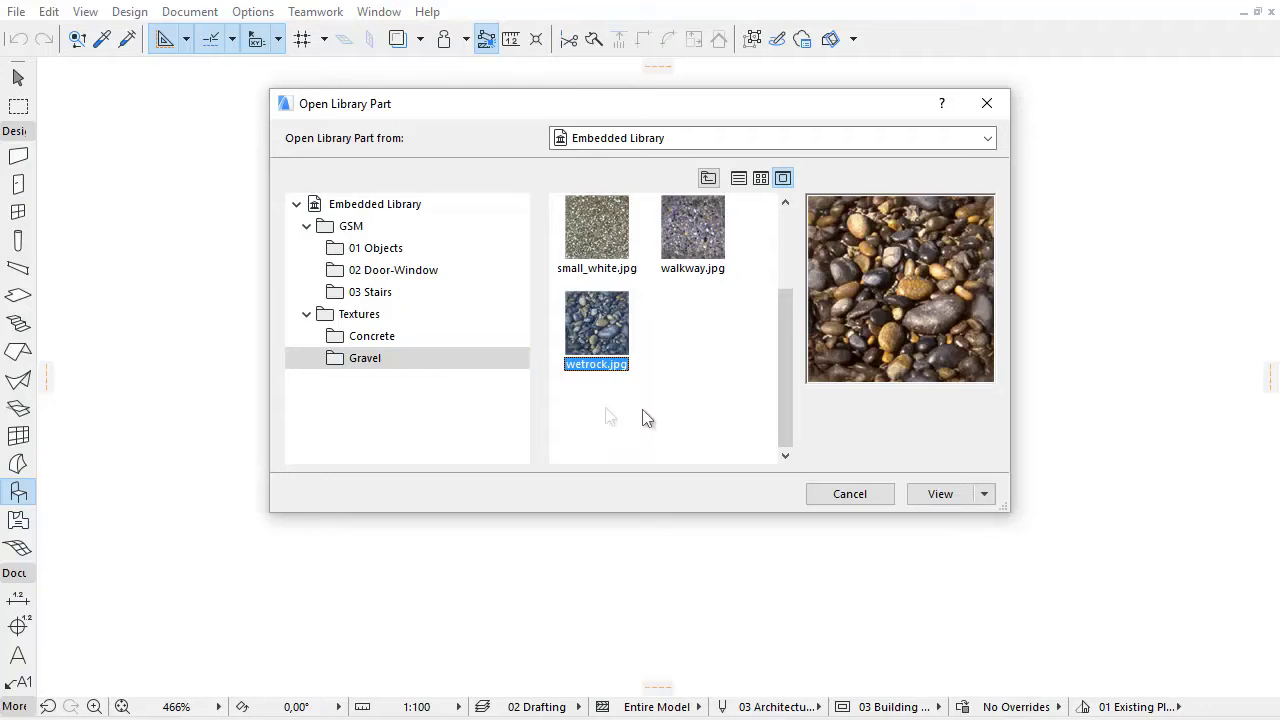
click(984, 494)
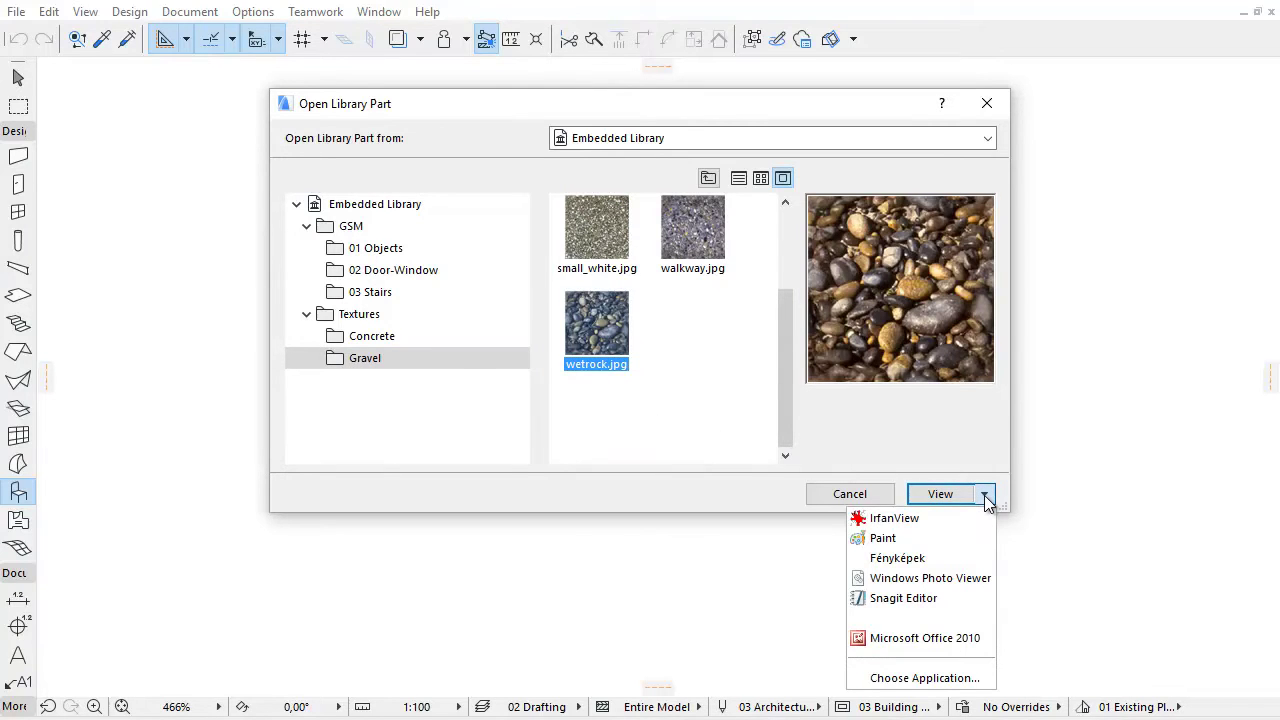
click(971, 538)
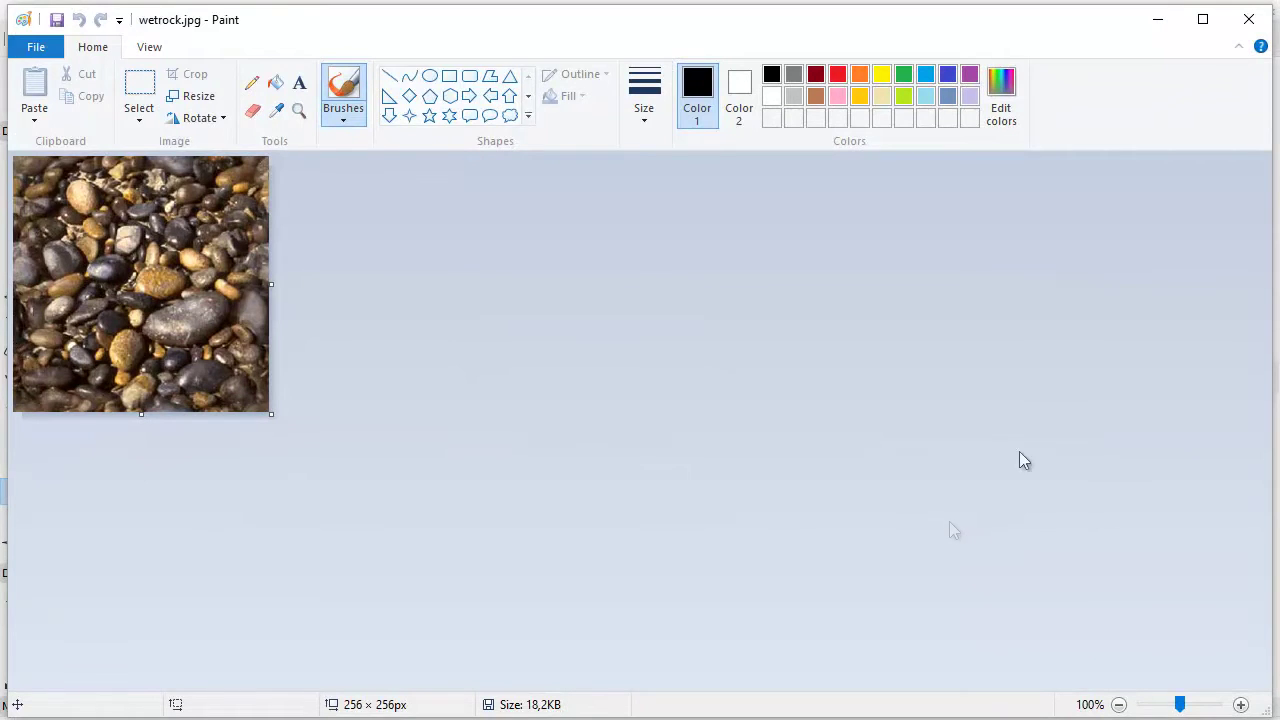
click(1250, 20)
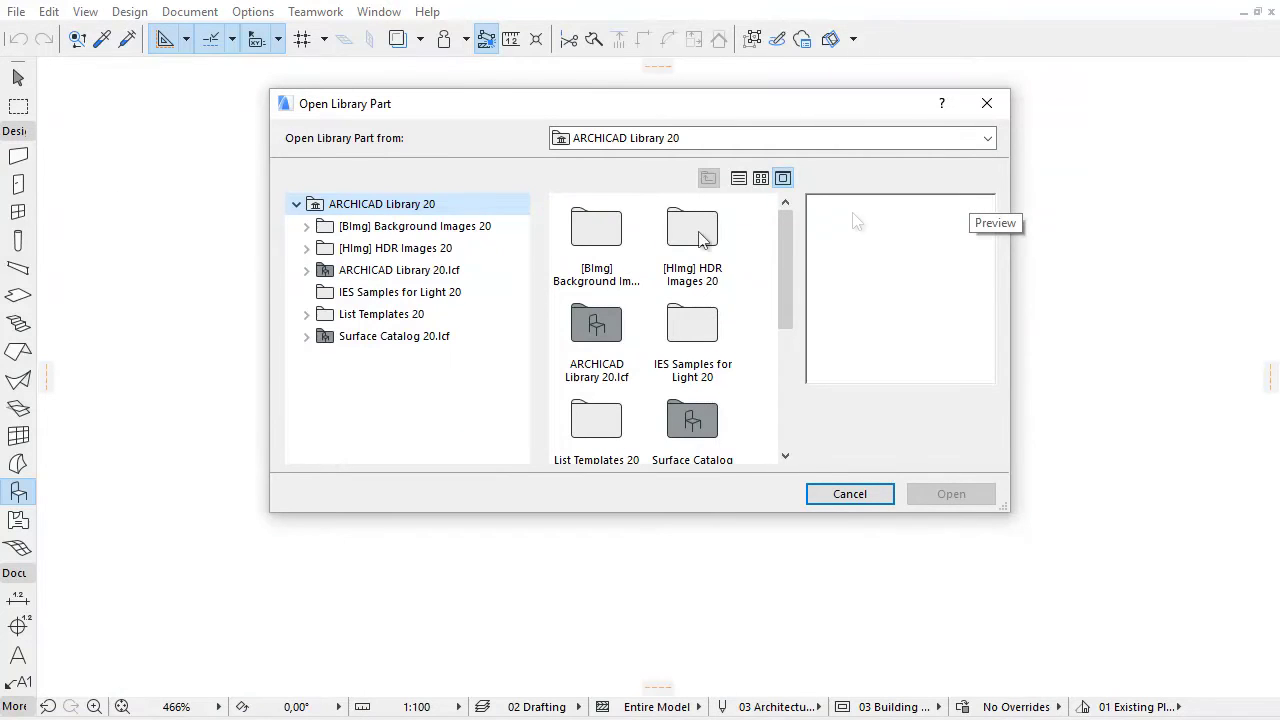
Step: Open Bed Canopy 20.gsm from ARCHICAD Library 20 > Object Library 20 > Beds 20 for viewing
click(307, 270)
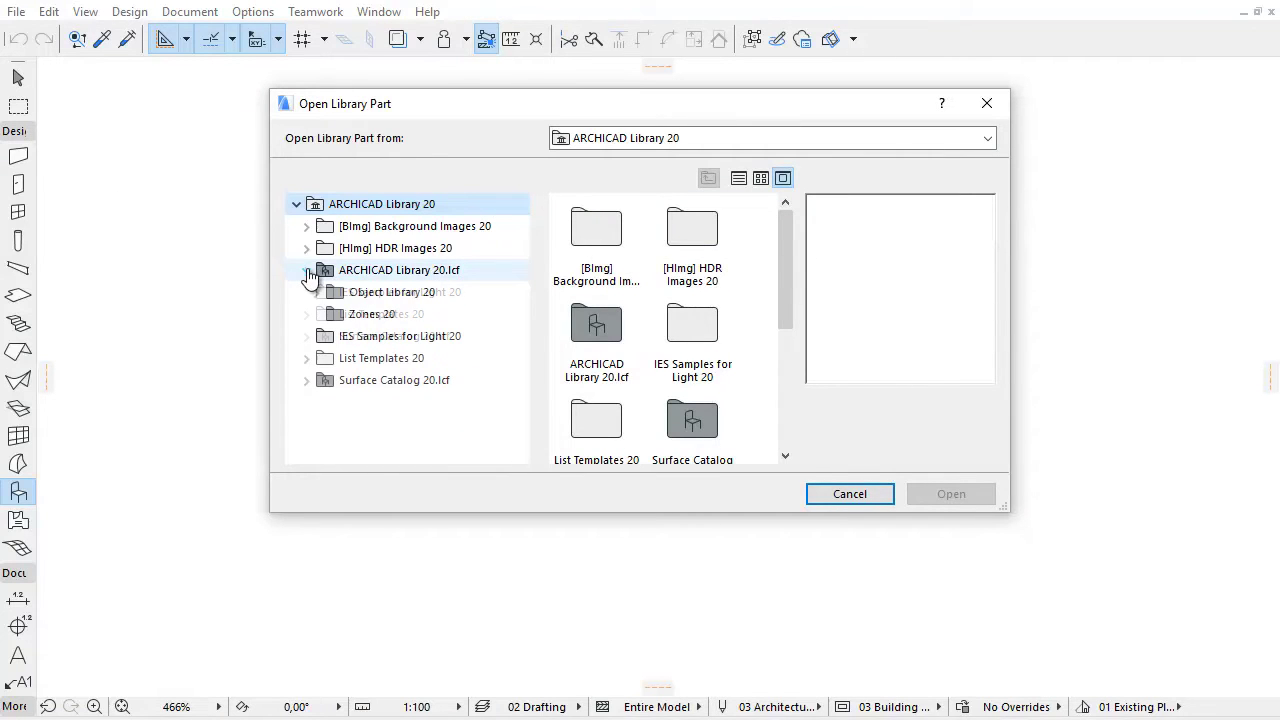
click(314, 296)
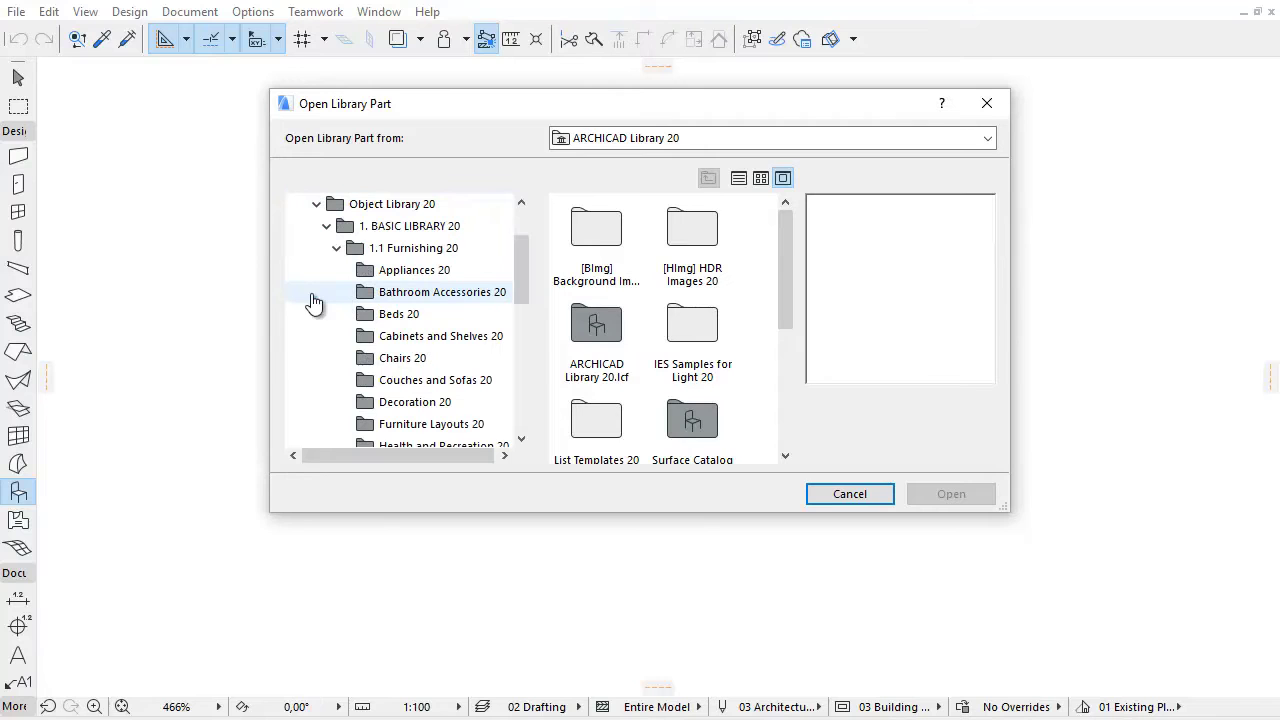
click(366, 316)
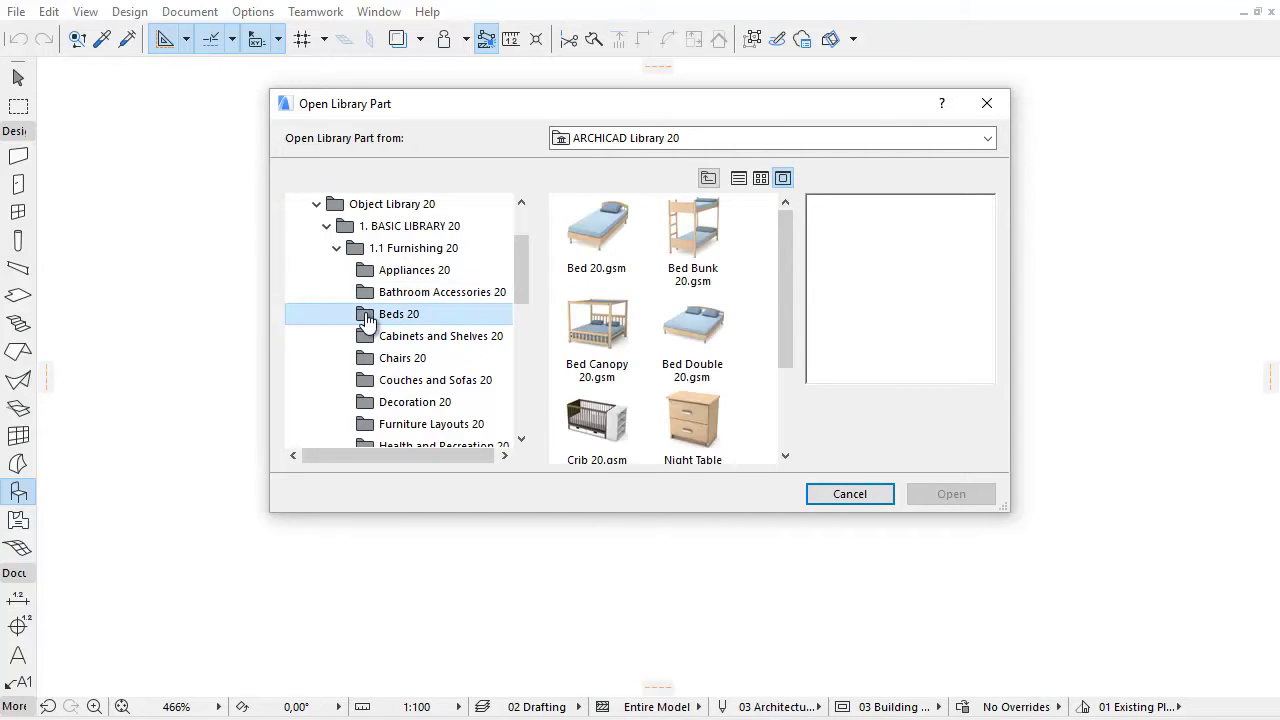
click(610, 338)
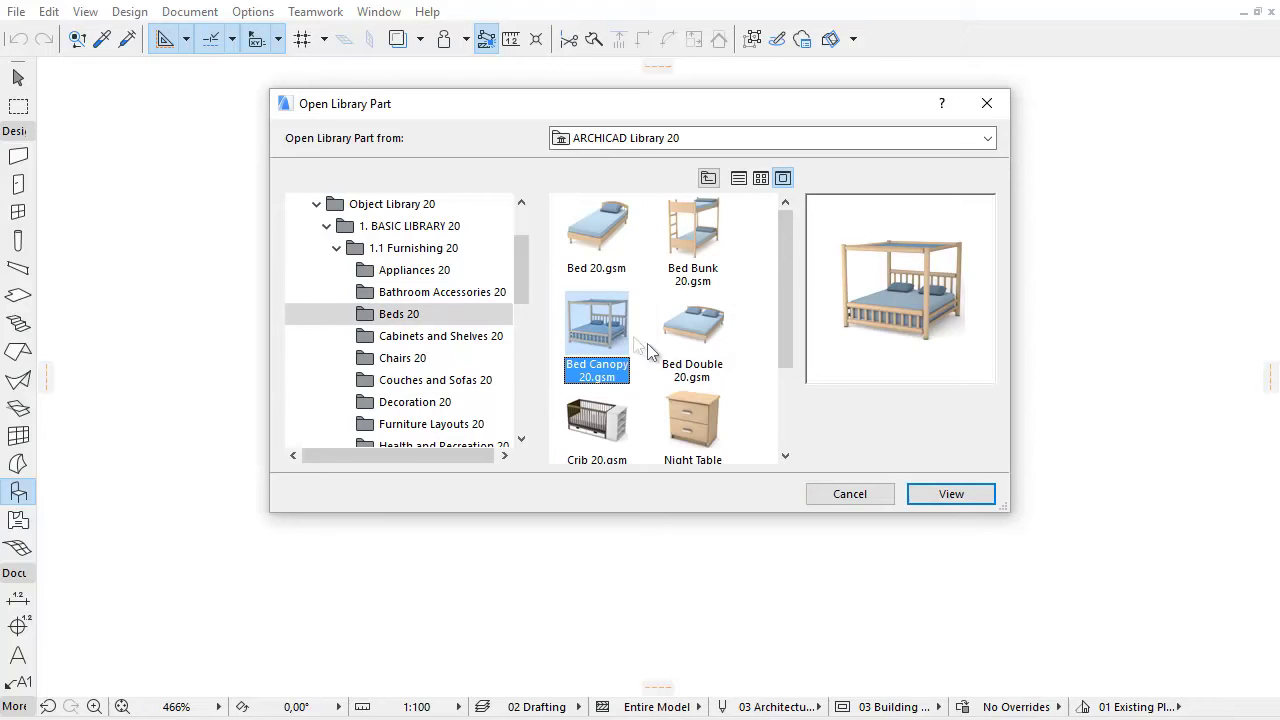
click(975, 498)
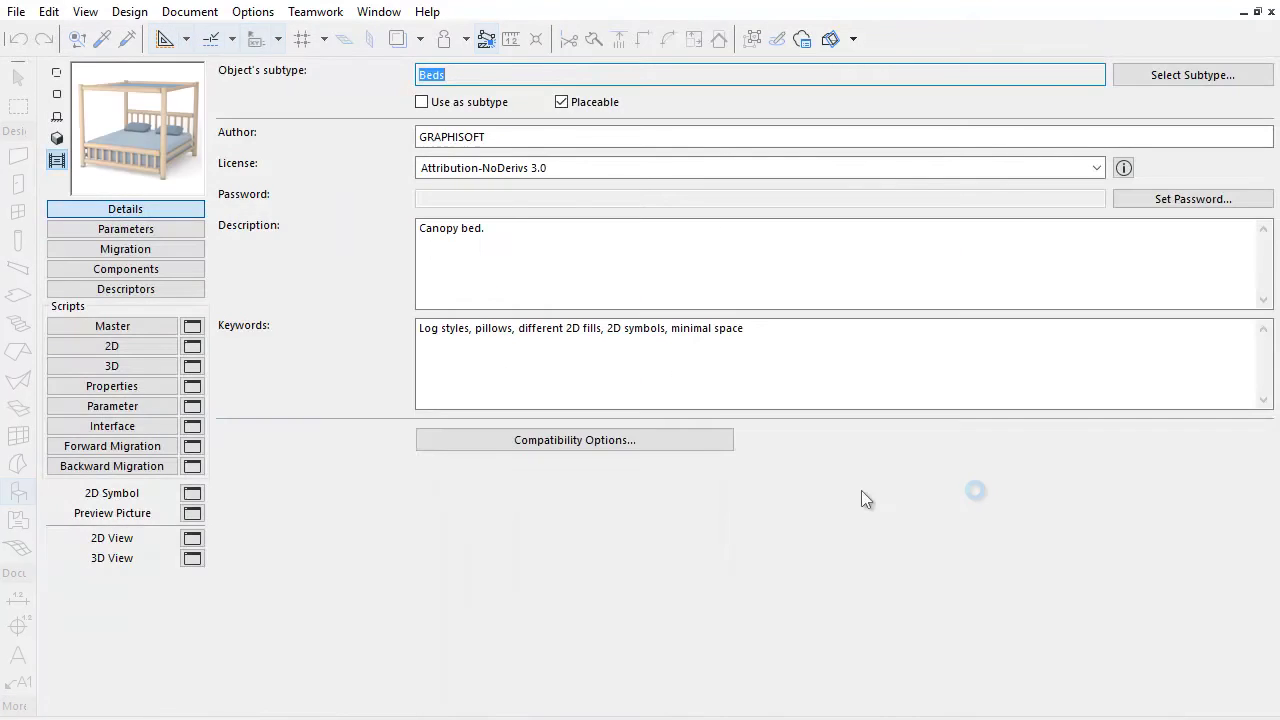
Step: Close the Bed Canopy 20 object window from the File menu and bring up the selection's save options
click(24, 14)
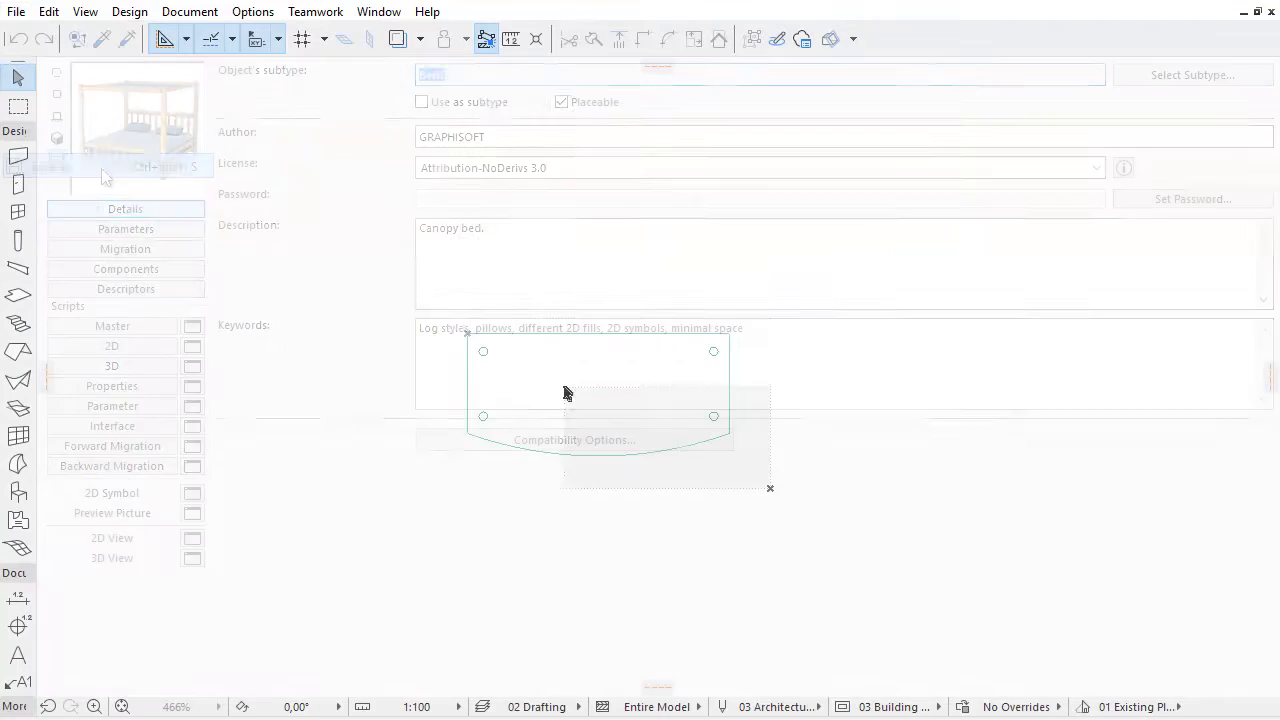
click(20, 14)
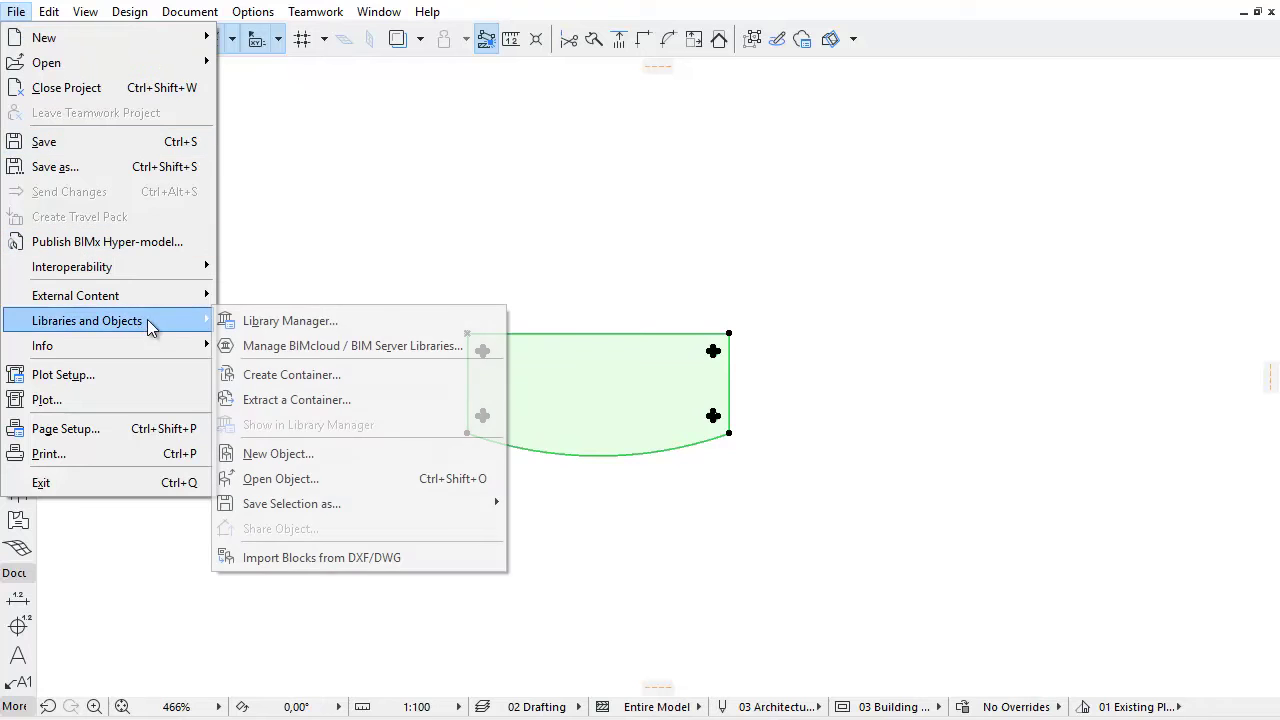
mouse_move(87, 321)
mouse_move(291, 503)
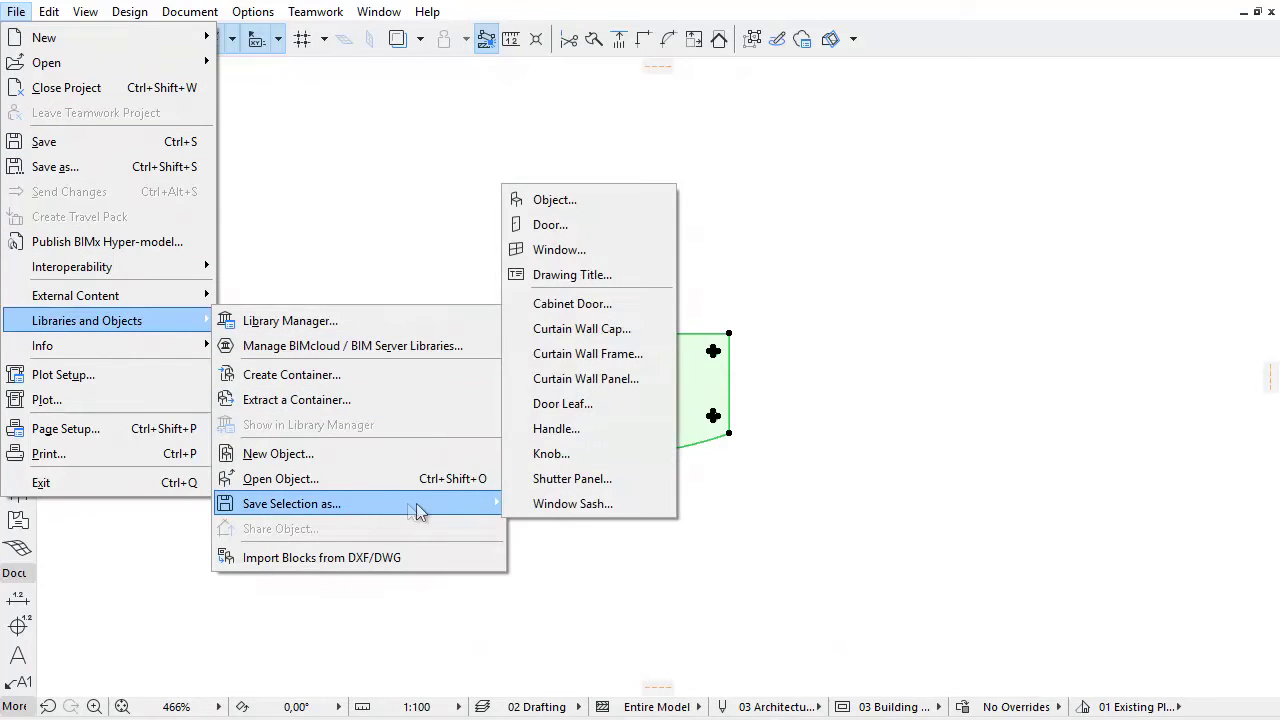
click(617, 201)
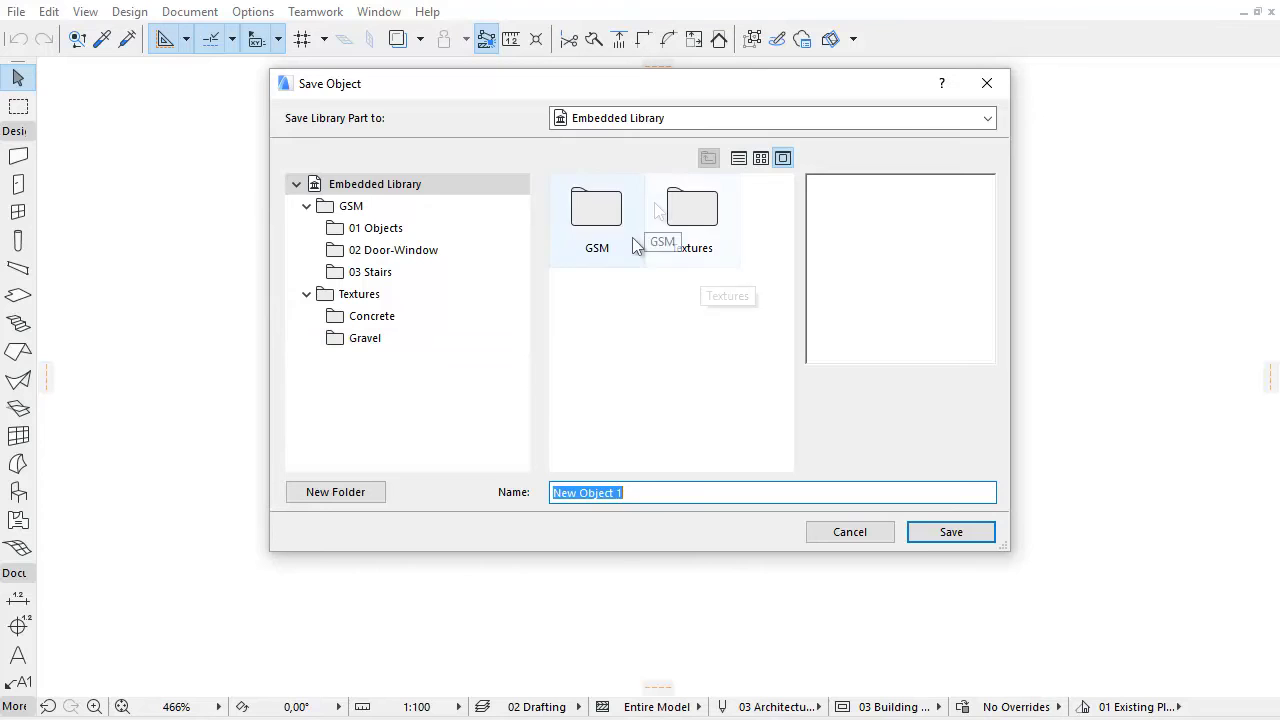
click(880, 537)
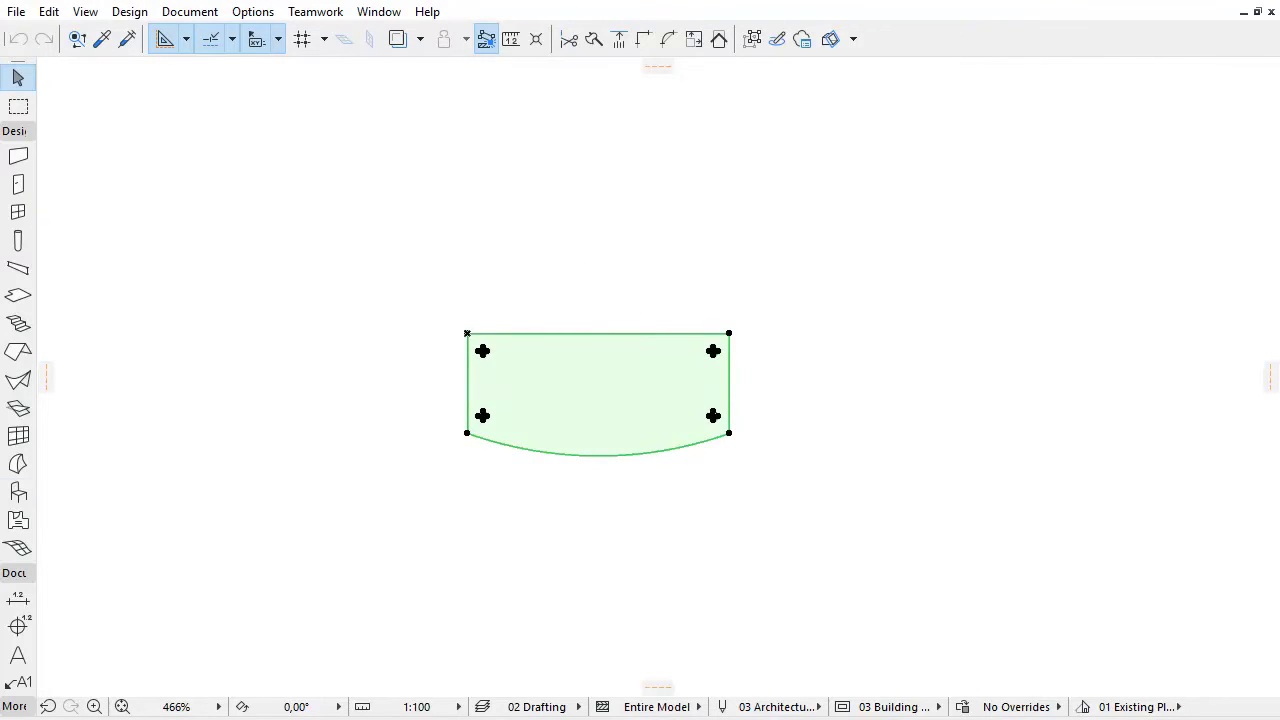
Step: Select the Object tool and open its default settings dialog
click(19, 493)
double_click(22, 497)
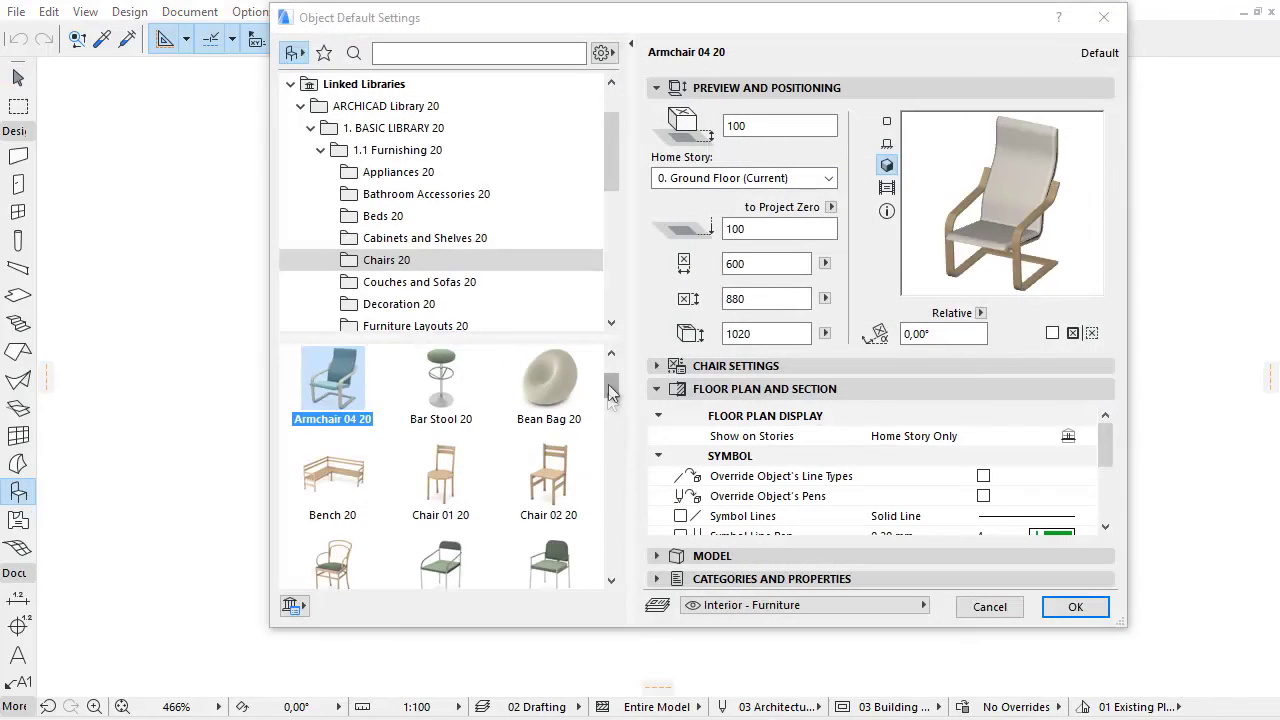
mouse_move(615, 385)
mouse_down()
mouse_move(615, 430)
mouse_move(615, 372)
mouse_up()
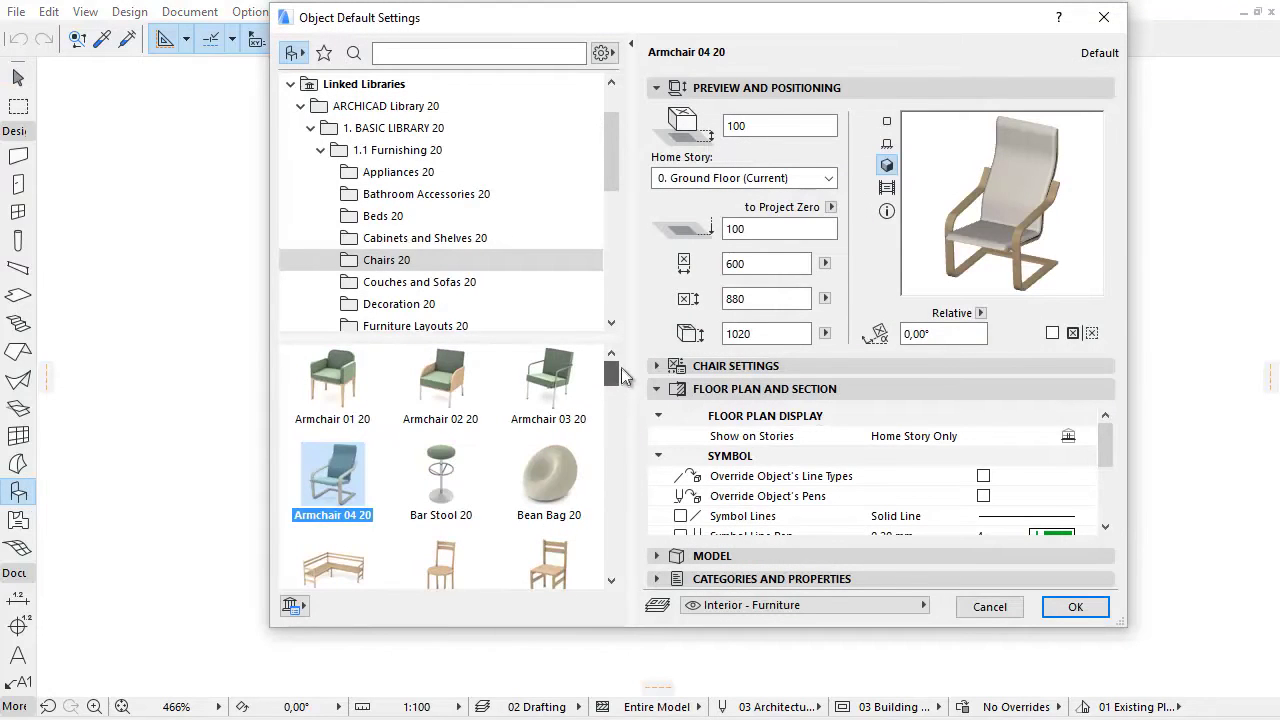
Step: Look through the browser's gear display options and library actions, then show the Favorites list
click(610, 53)
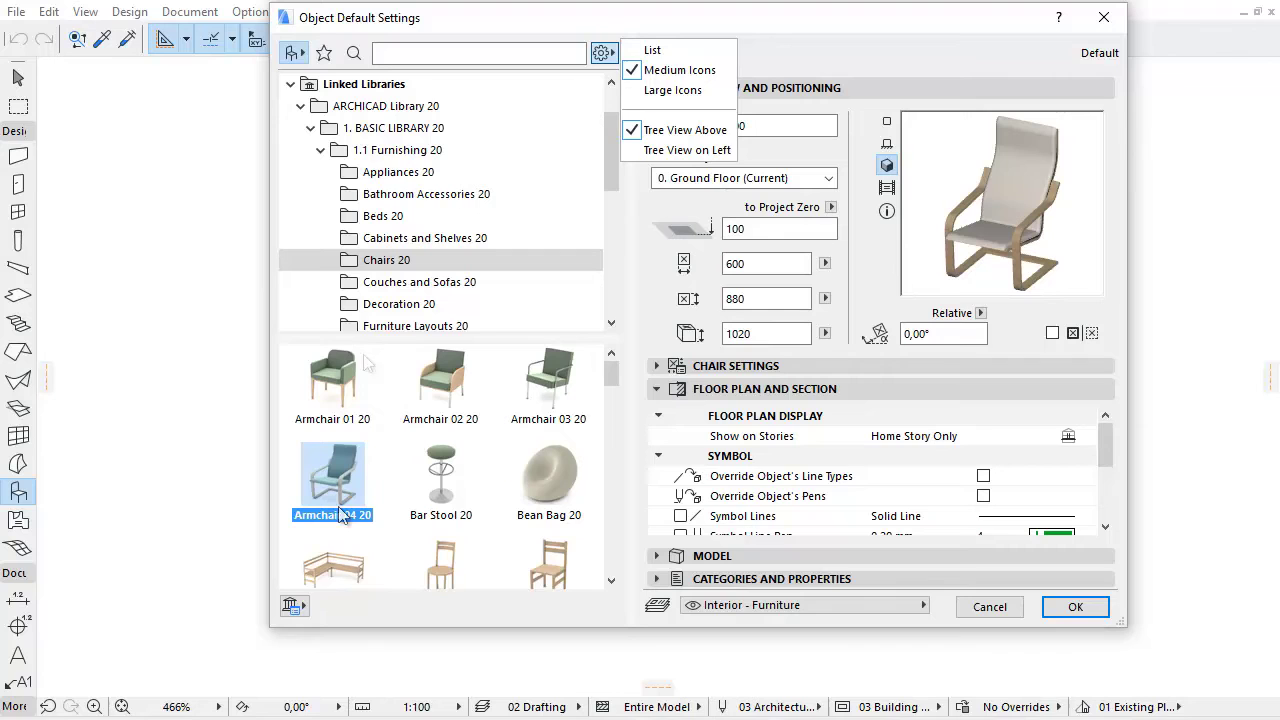
click(305, 616)
click(305, 612)
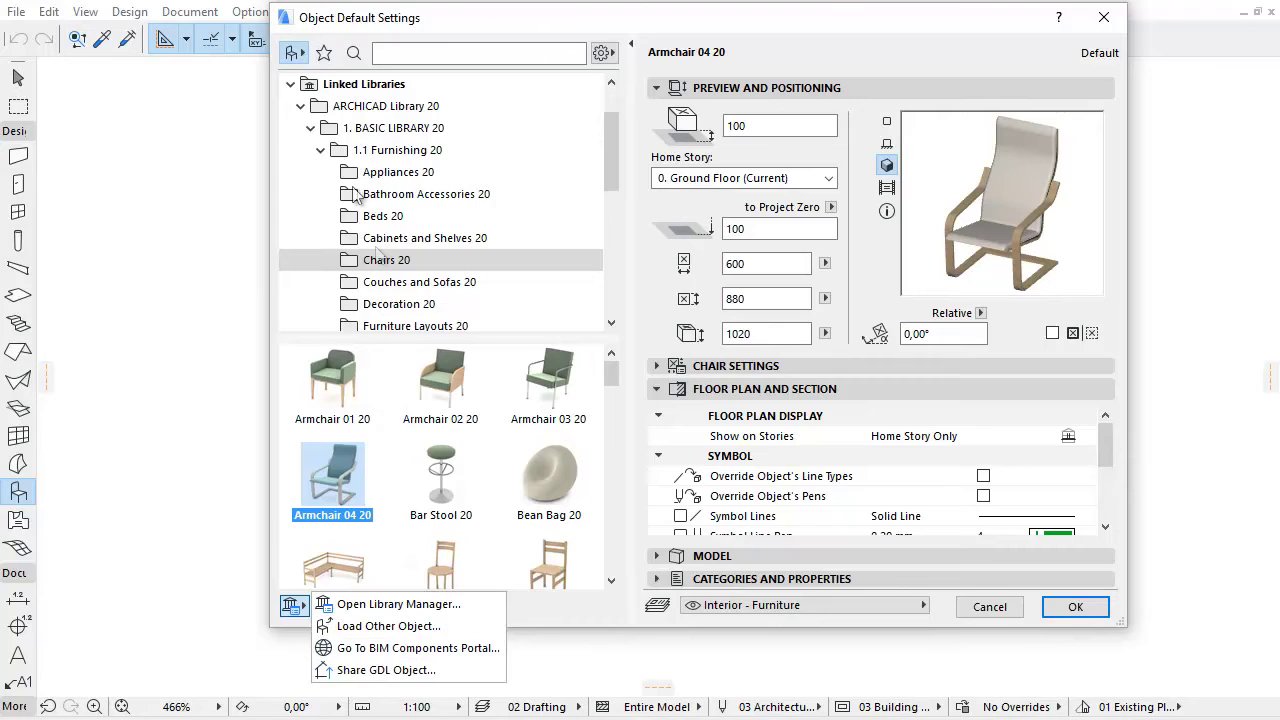
click(323, 60)
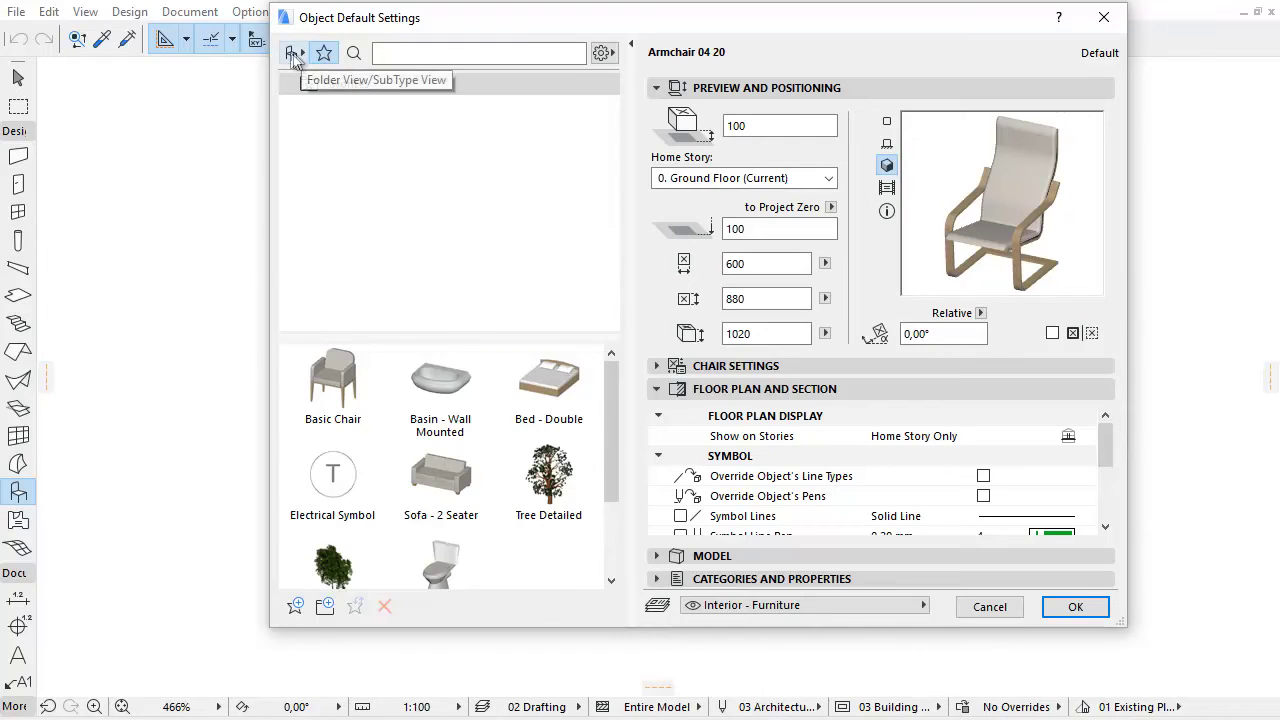
click(290, 55)
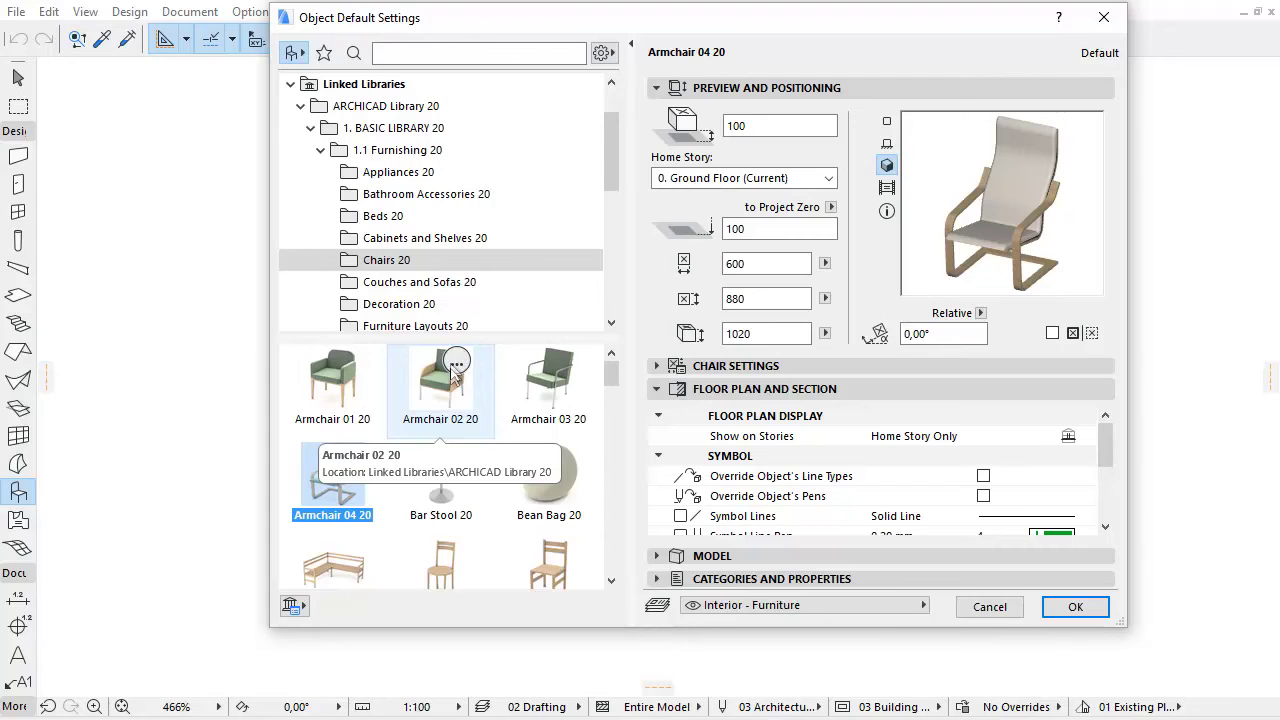
click(465, 364)
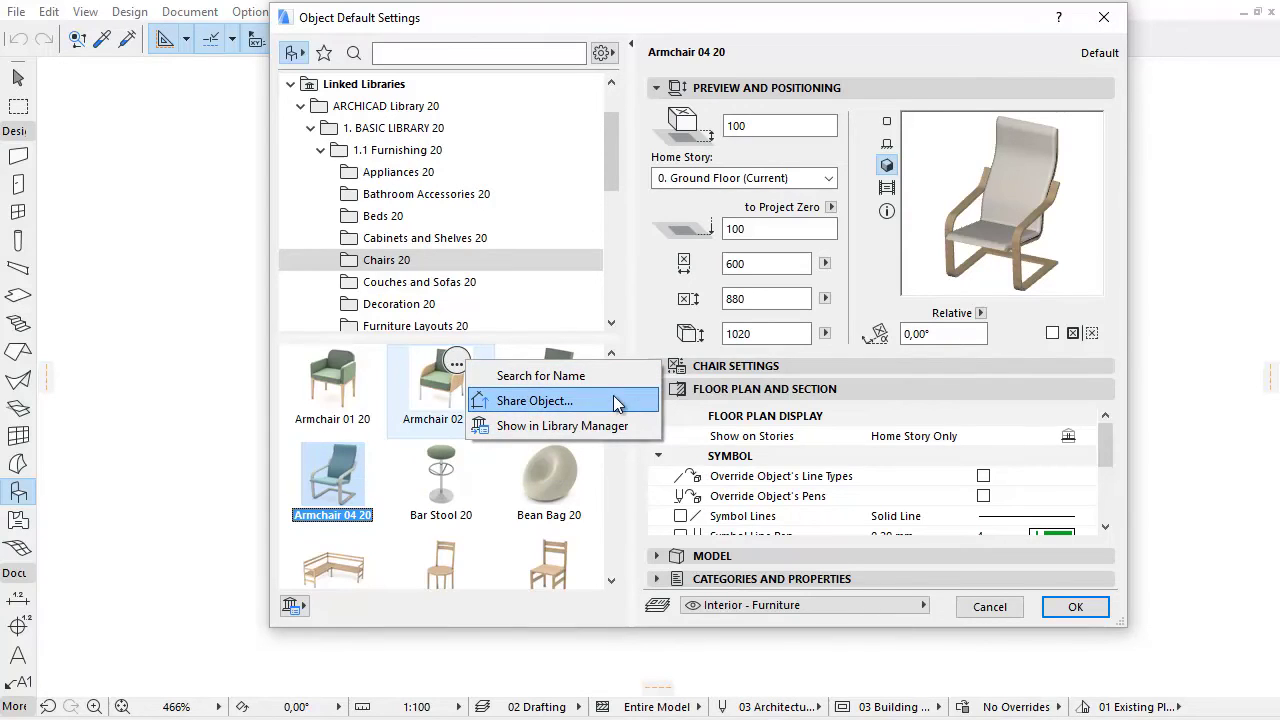
click(648, 436)
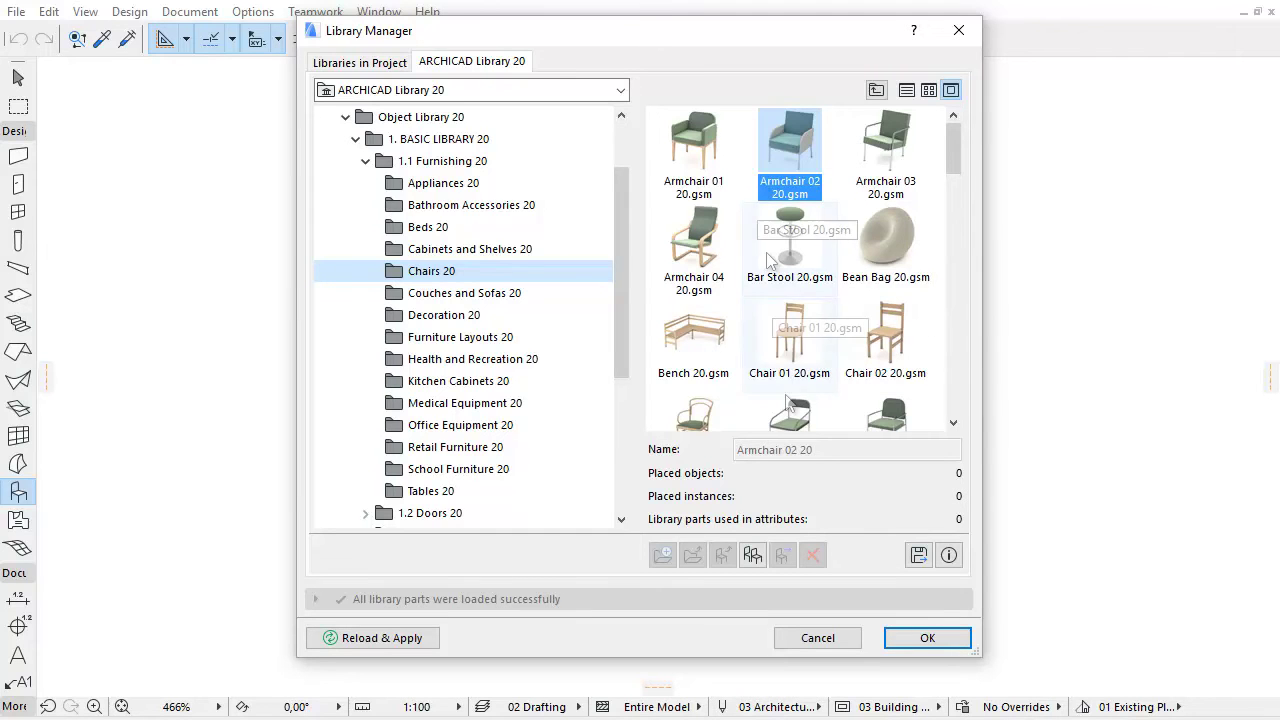
click(849, 645)
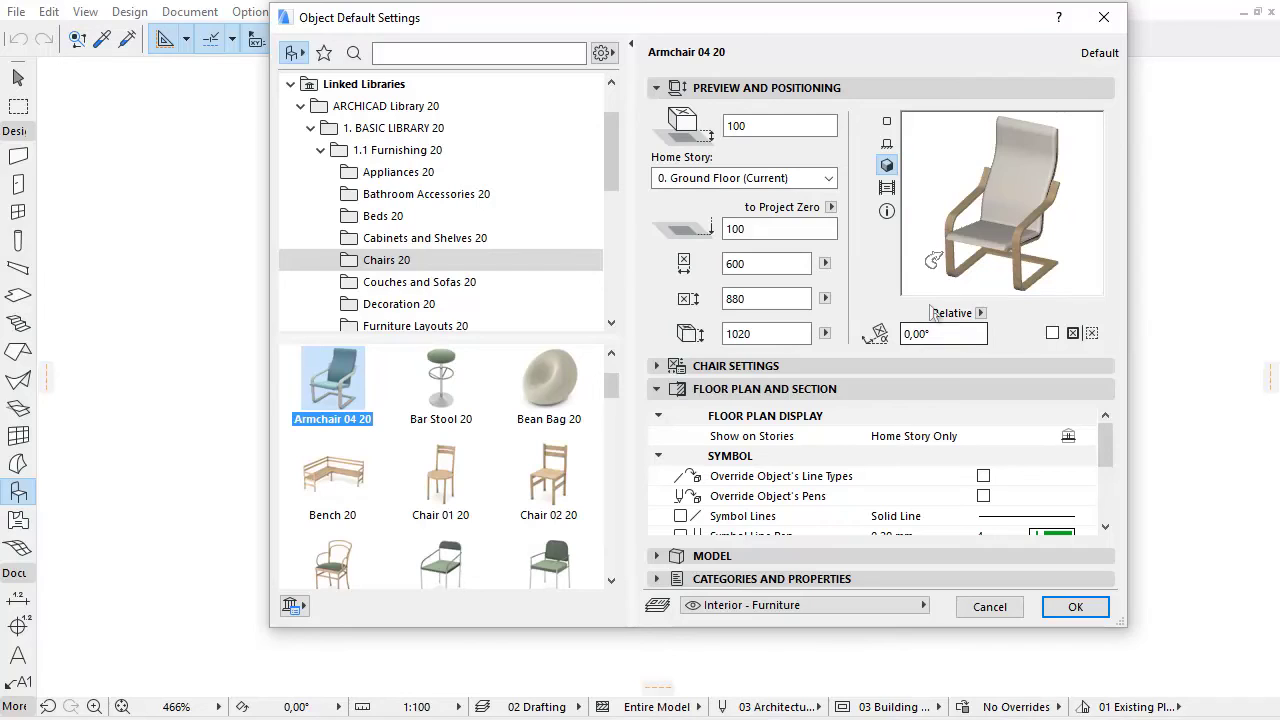
click(888, 122)
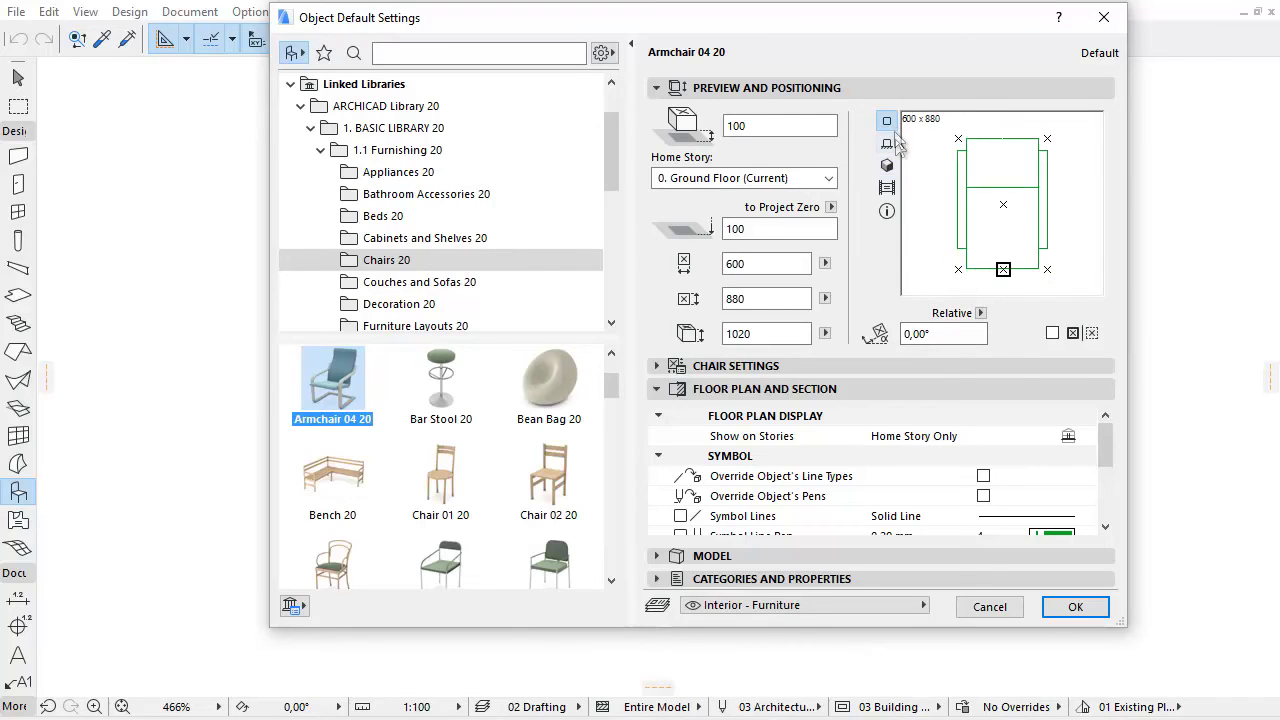
click(888, 143)
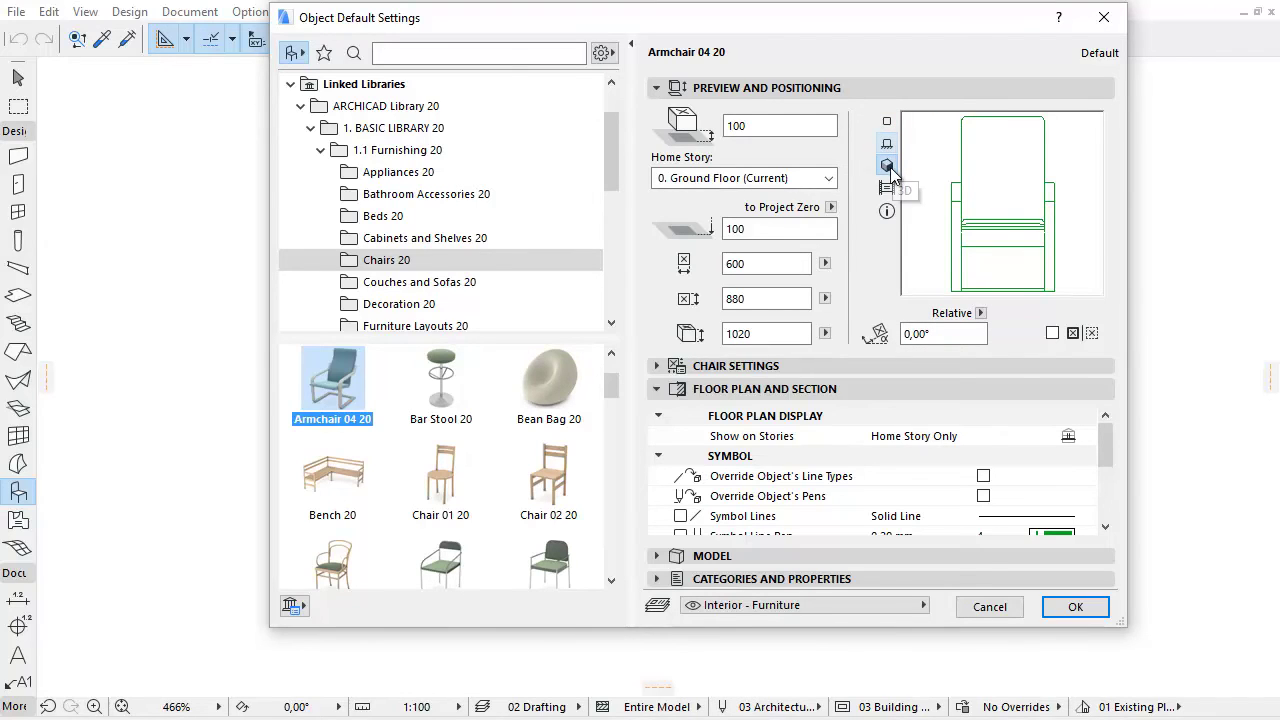
click(887, 165)
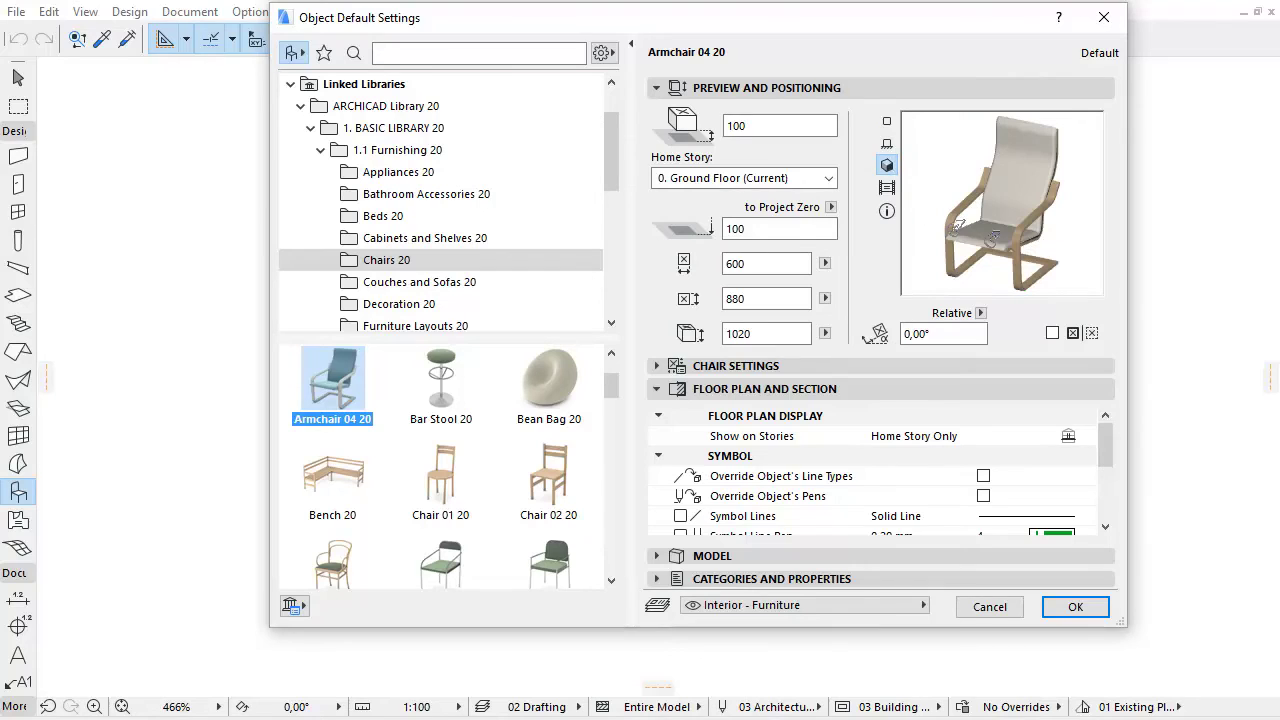
drag(1035, 238, 1086, 224)
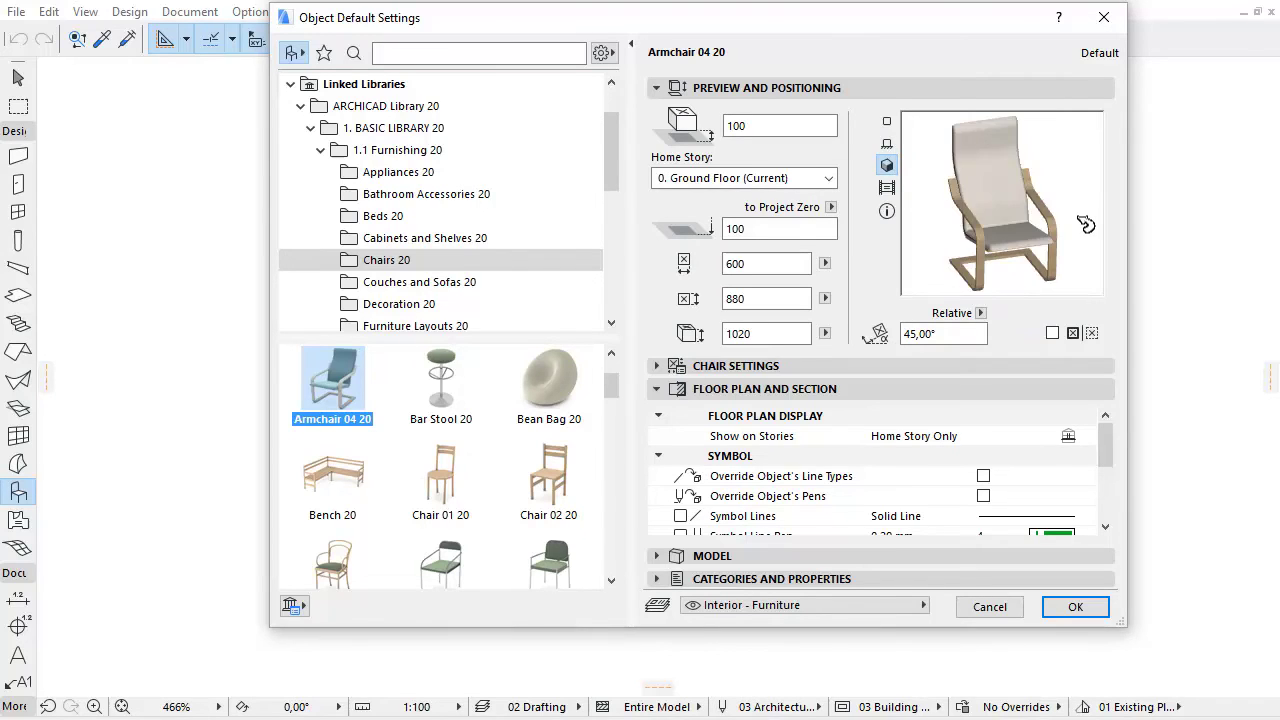
click(1086, 224)
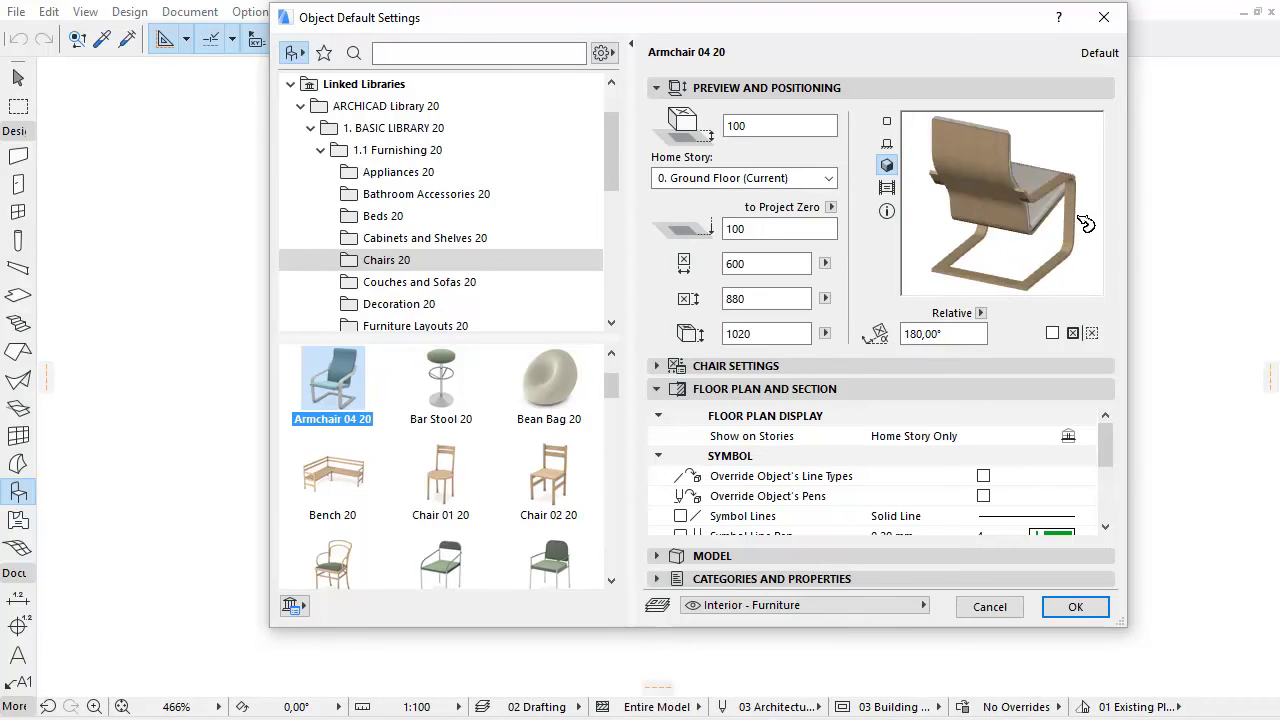
click(938, 222)
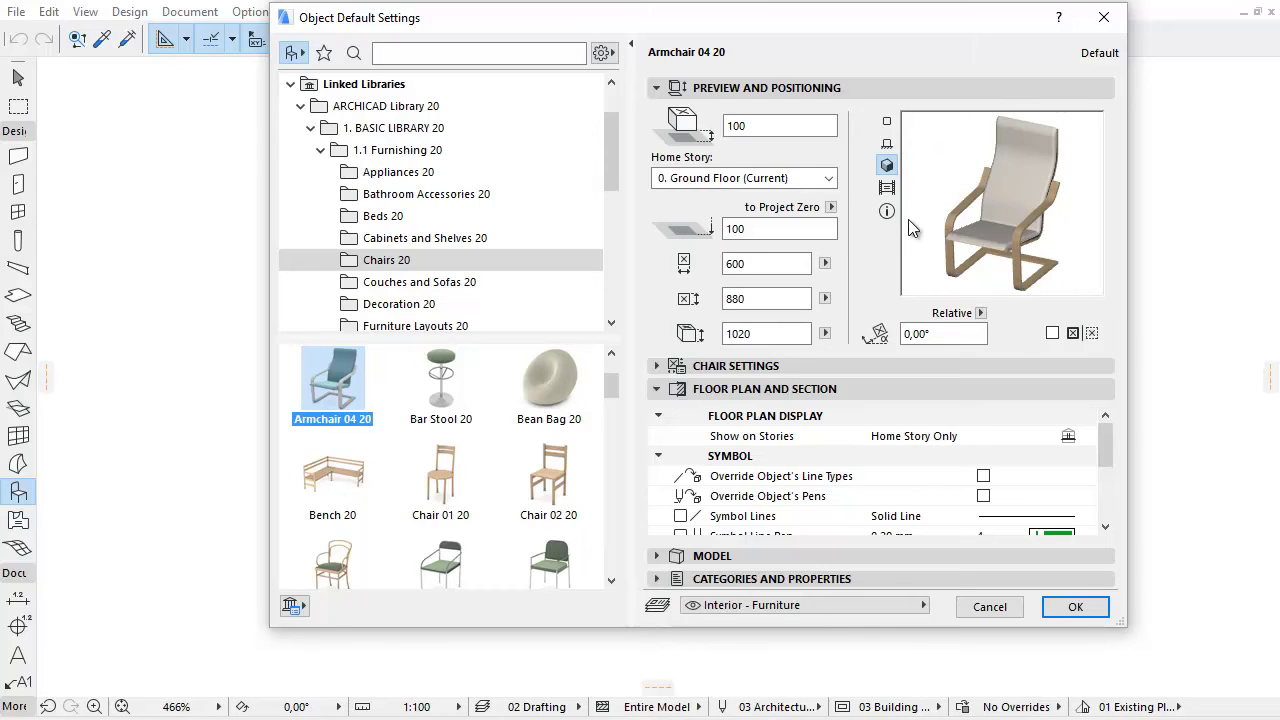
Step: Expand Chair Settings and step from Dimensions and Minimal Space through the 2D and 3D pages to Descriptions
click(816, 364)
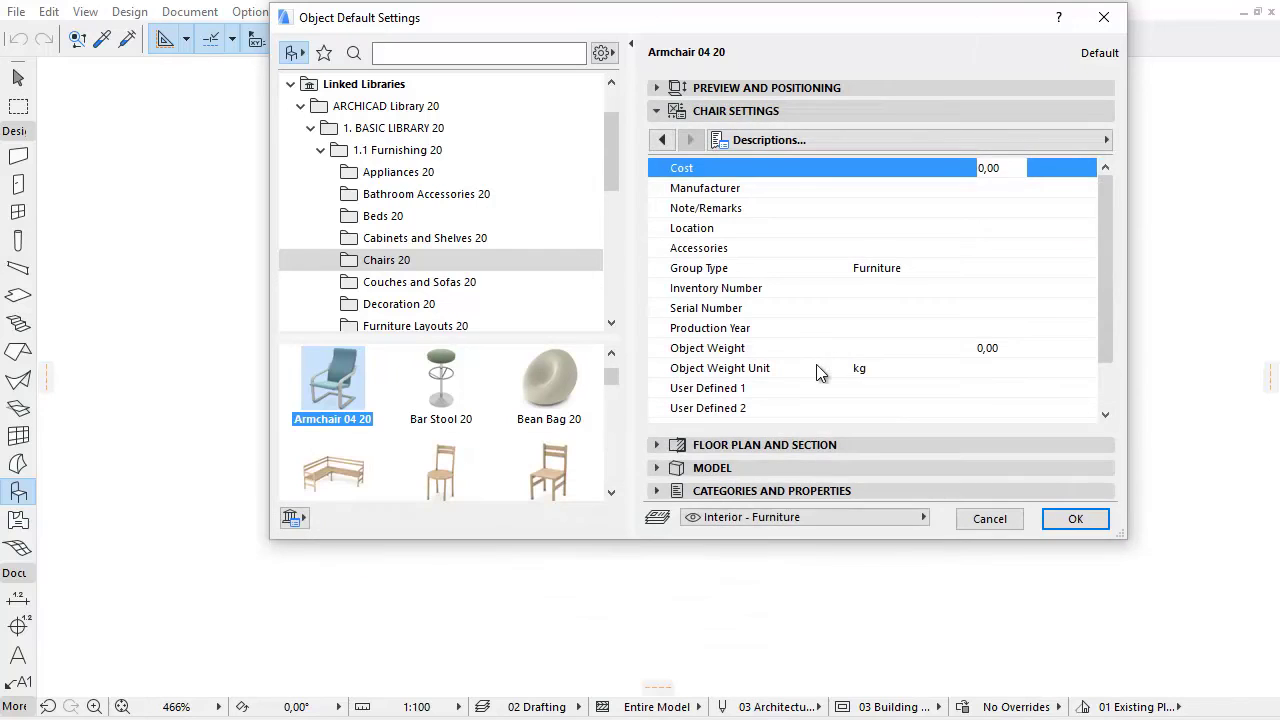
click(752, 142)
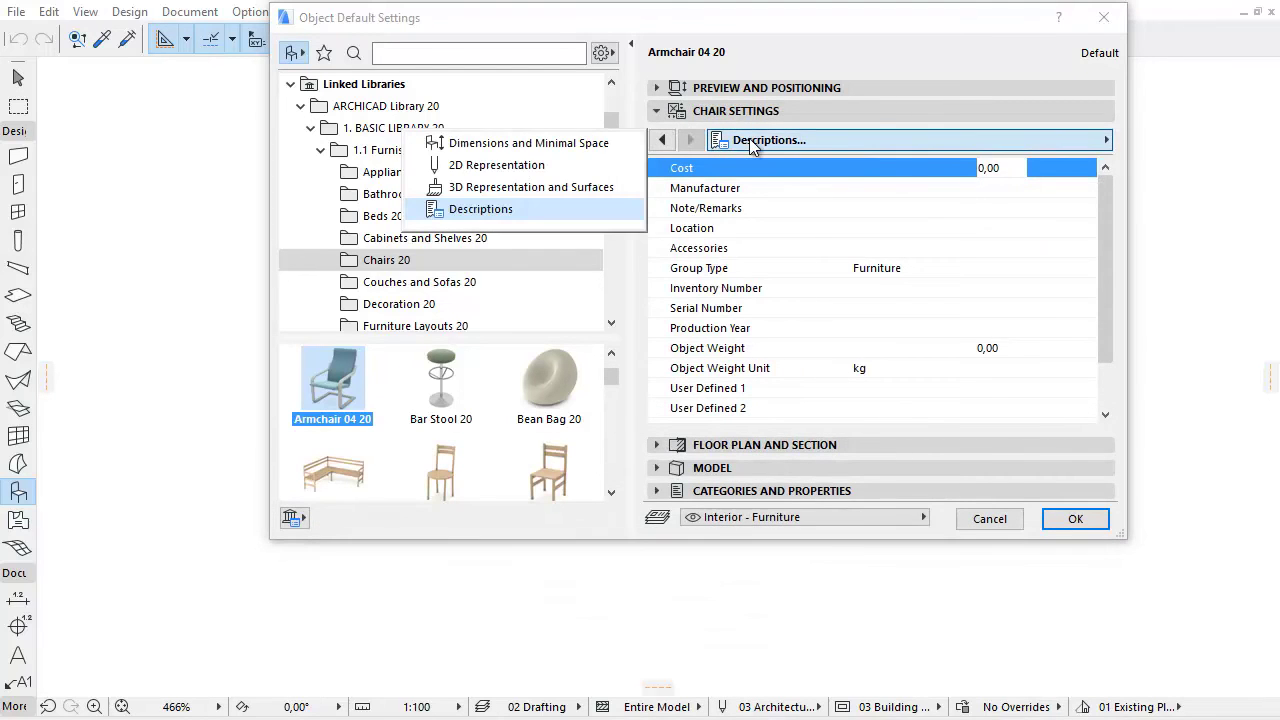
click(604, 147)
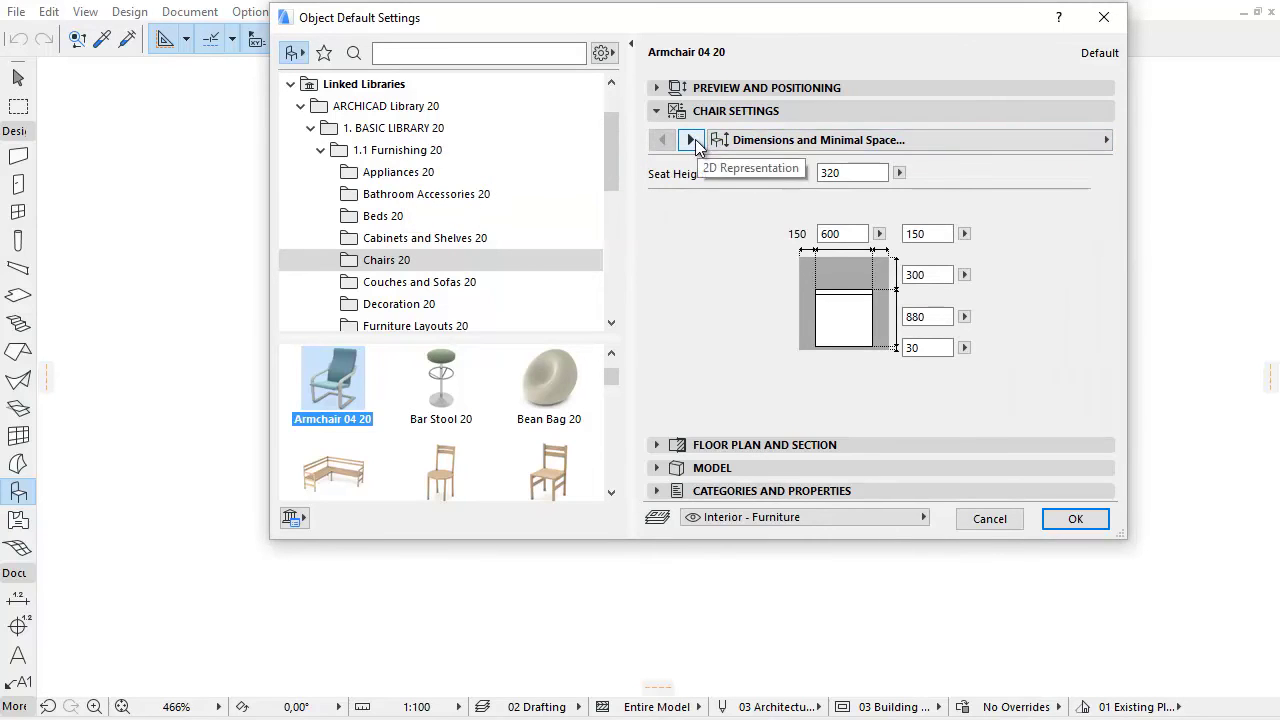
click(695, 139)
click(695, 139)
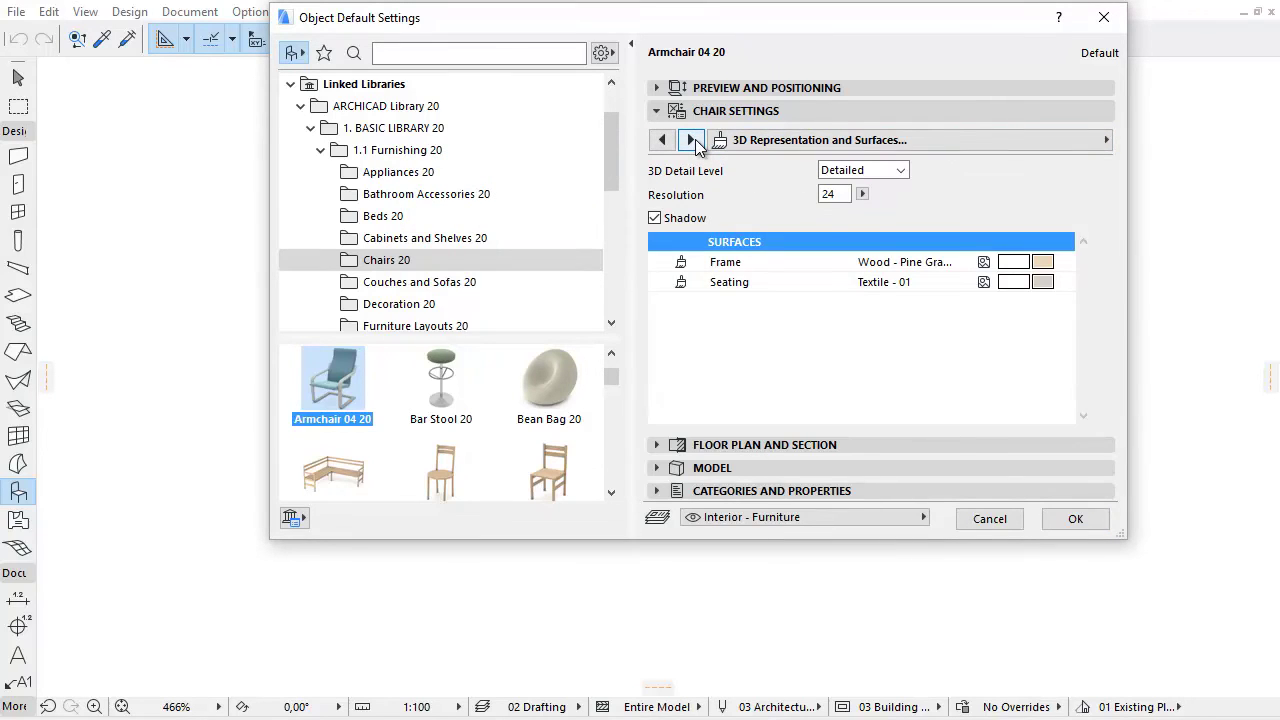
click(695, 139)
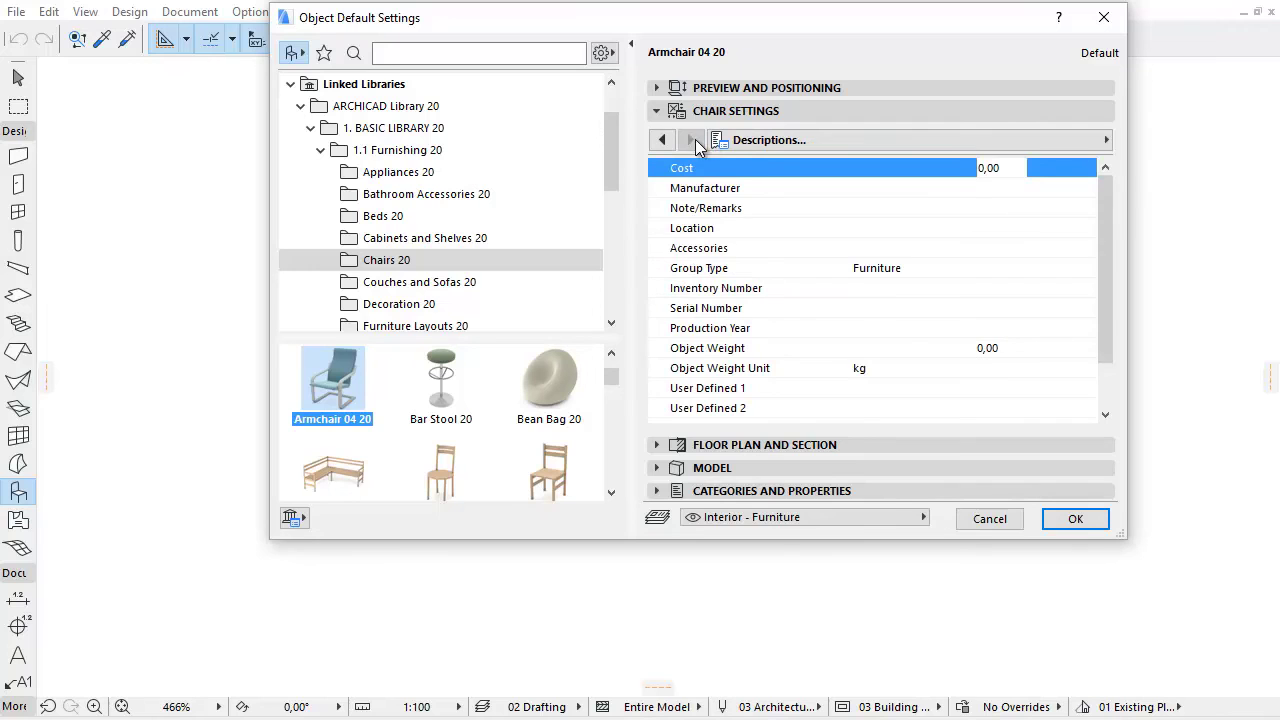
Step: Expand Categories and Properties, enlarge the dialog, and keep the classification as Furniture with ID FU - 011
click(744, 113)
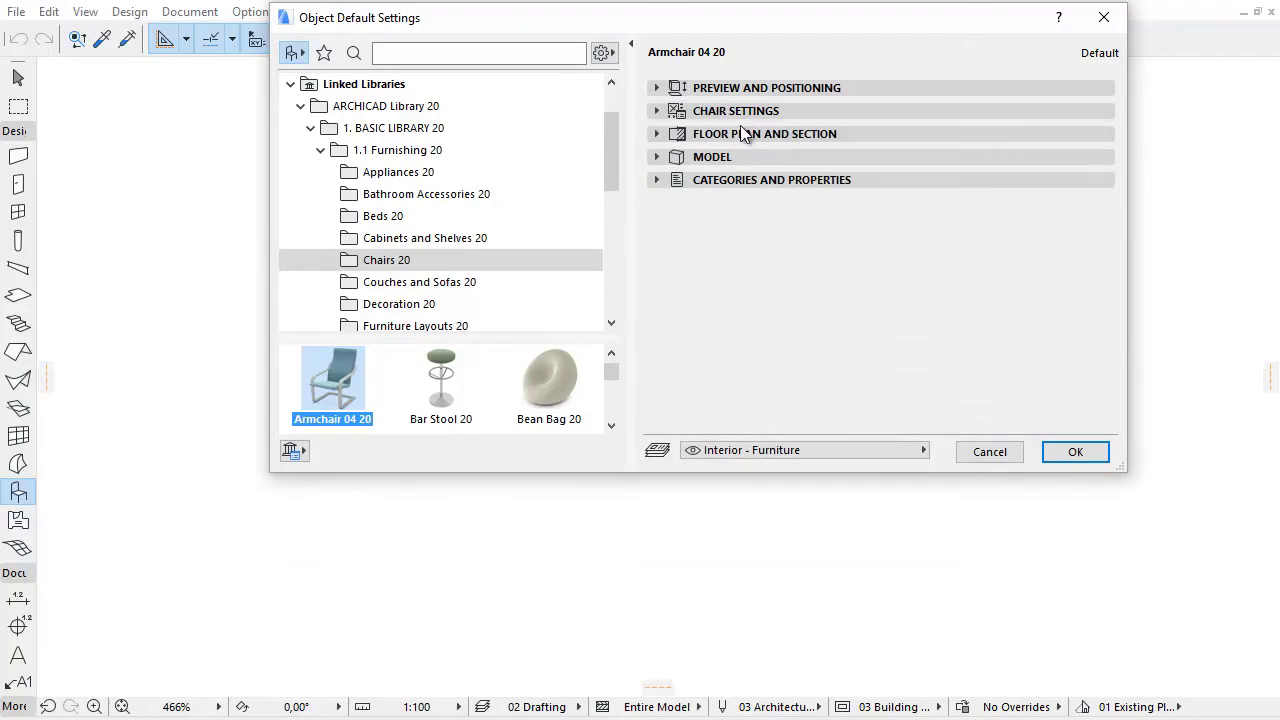
click(741, 178)
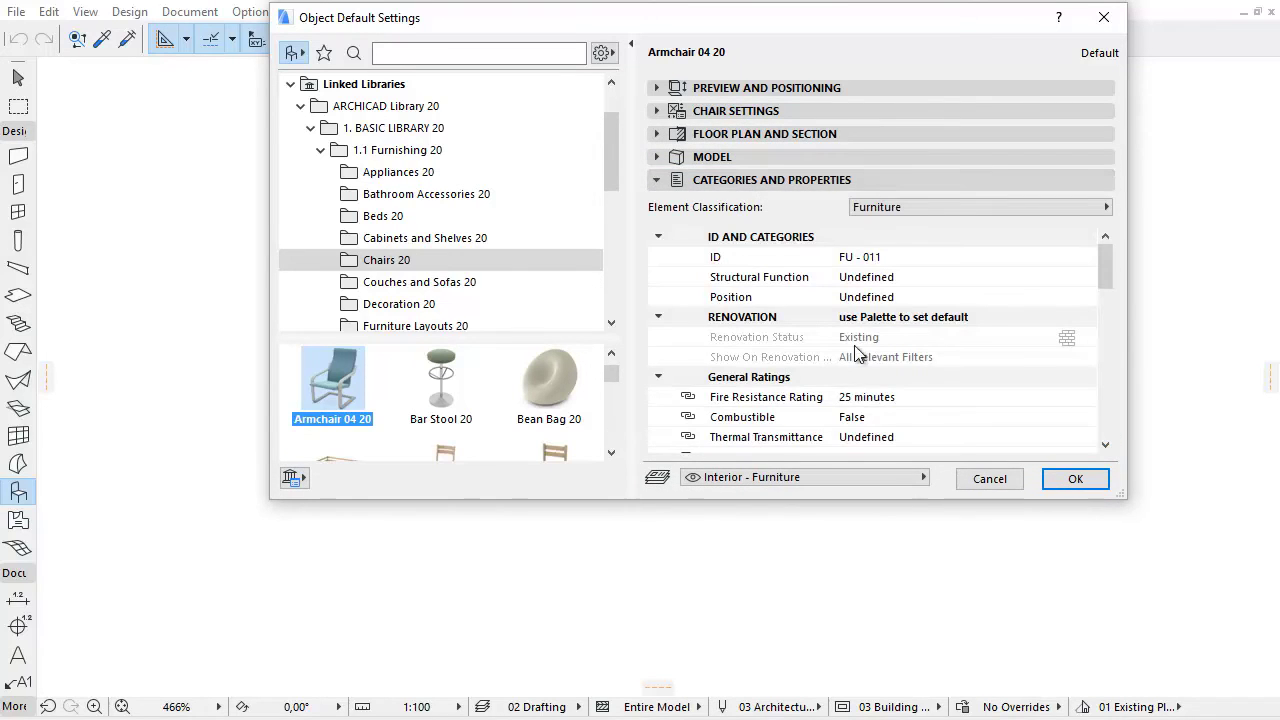
drag(1125, 496, 1137, 683)
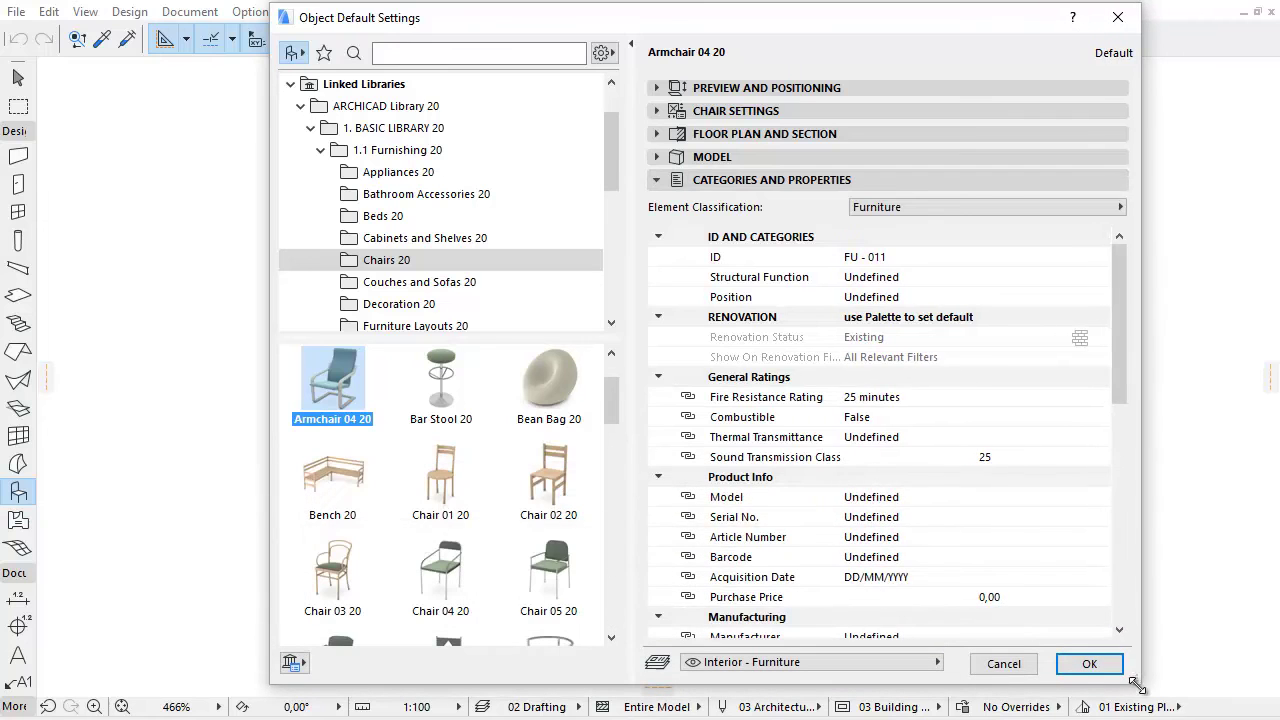
mouse_move(1118, 300)
mouse_down()
mouse_move(1137, 529)
mouse_move(1123, 289)
mouse_up()
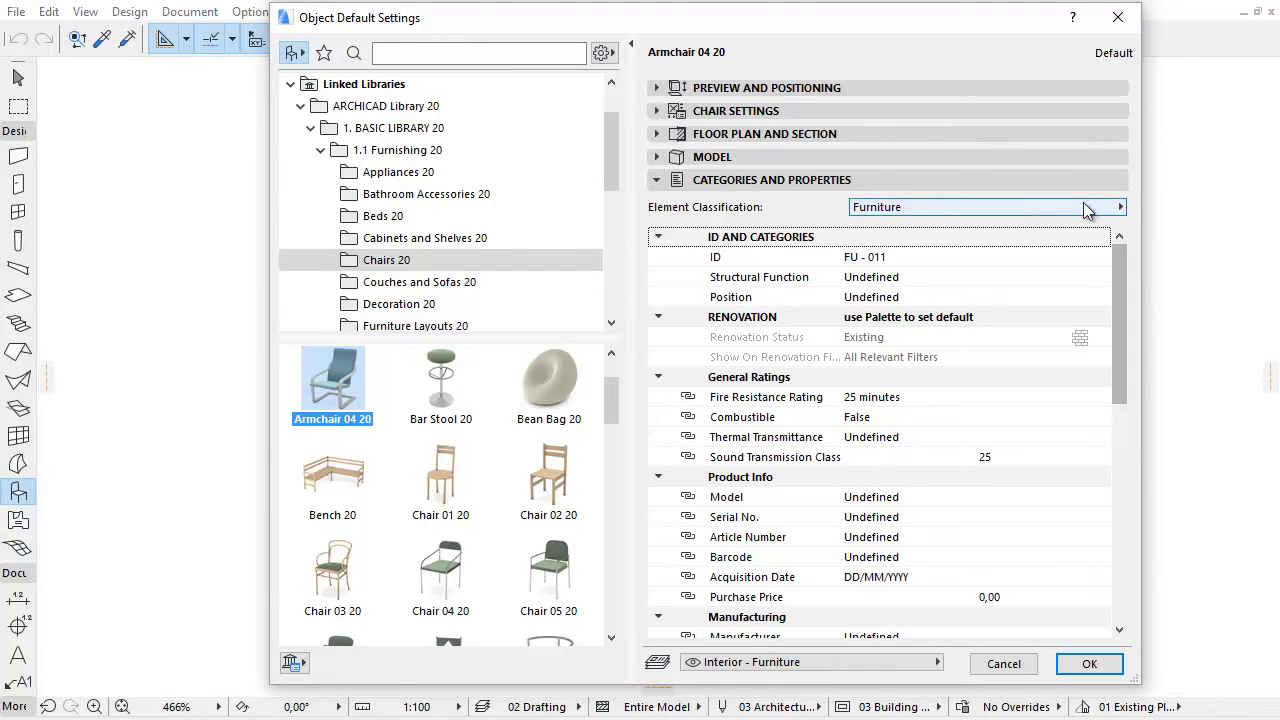
click(1072, 203)
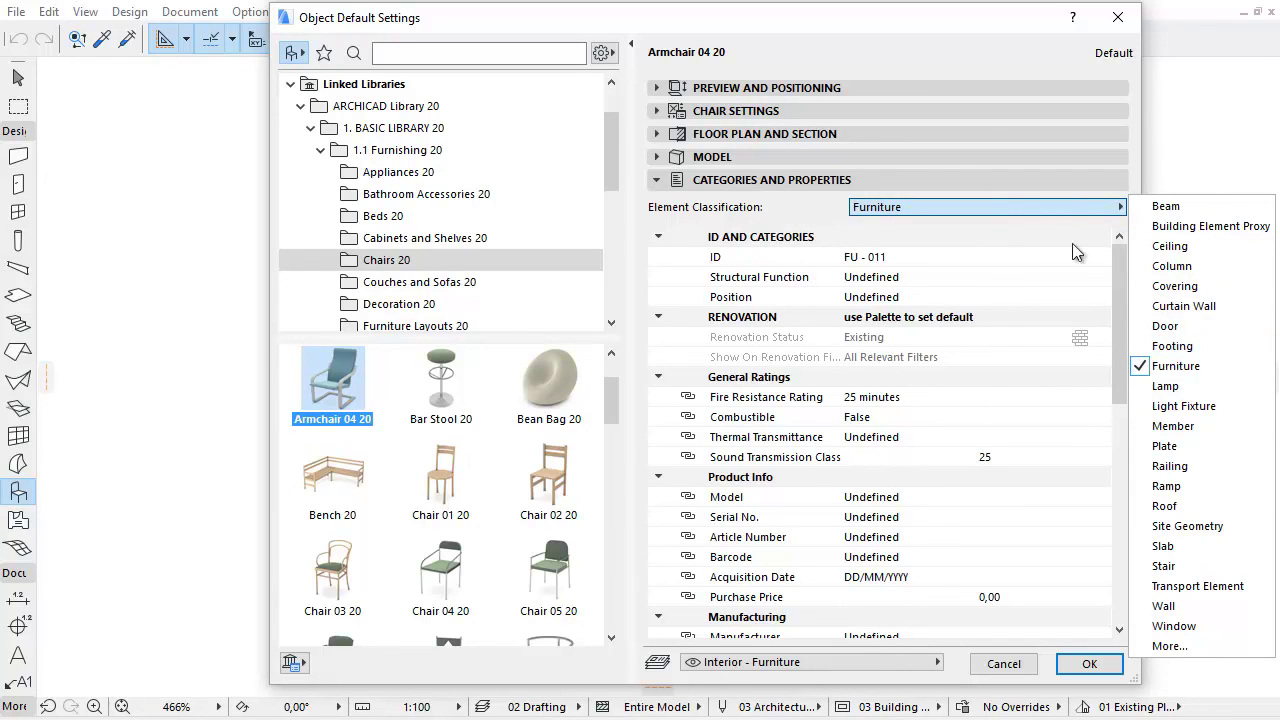
click(1060, 204)
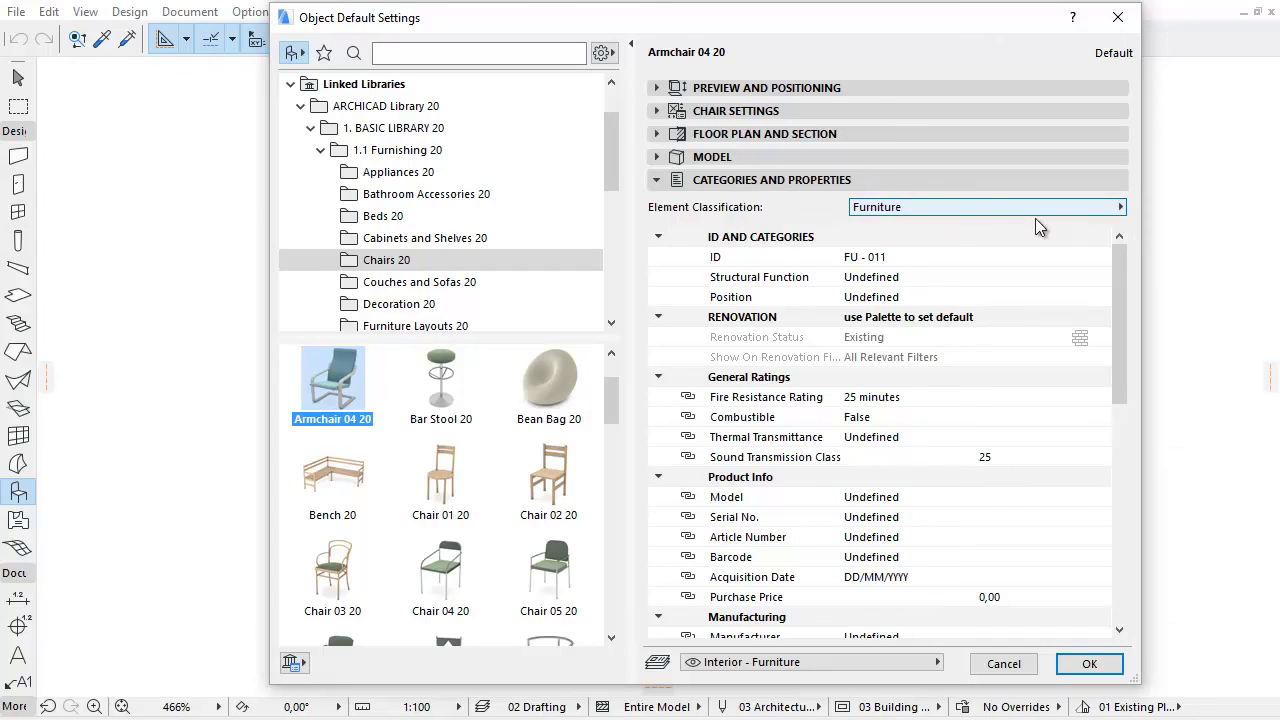
Step: Close the gear display options unchanged and list the Favorites, such as Basic Chair, Sofa - 2 Seater, WC/Toilet
click(603, 53)
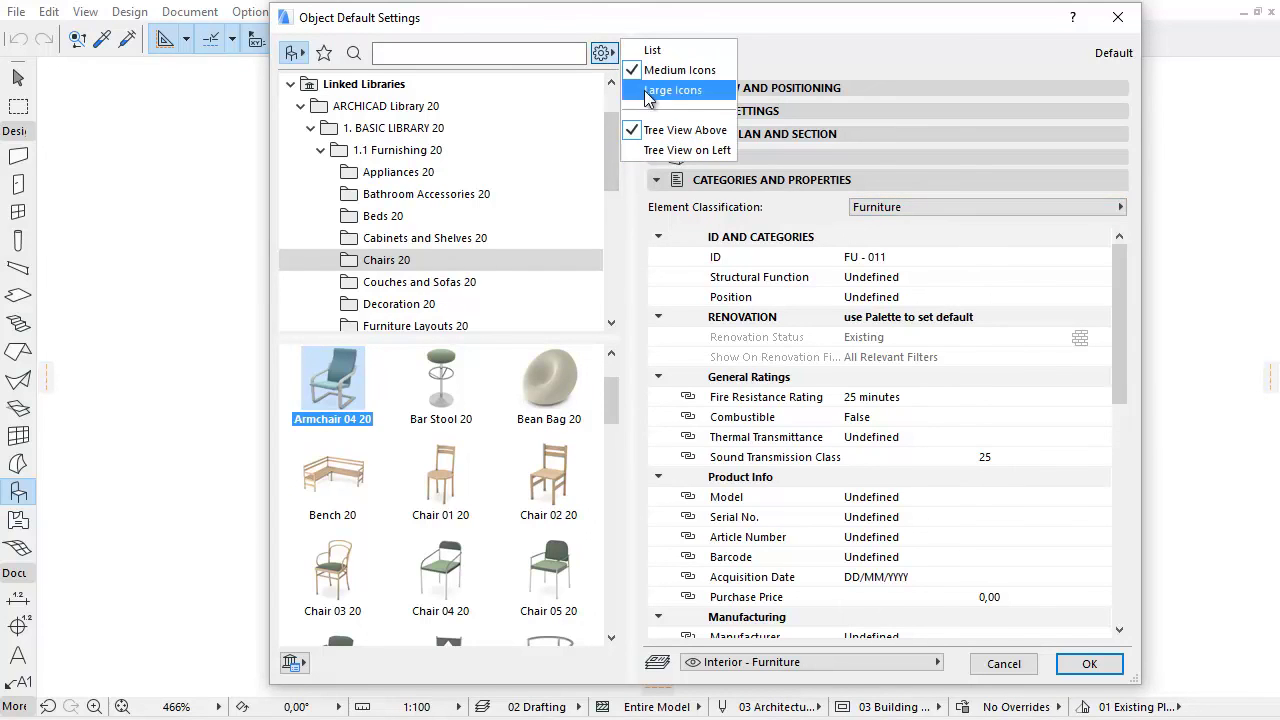
click(608, 55)
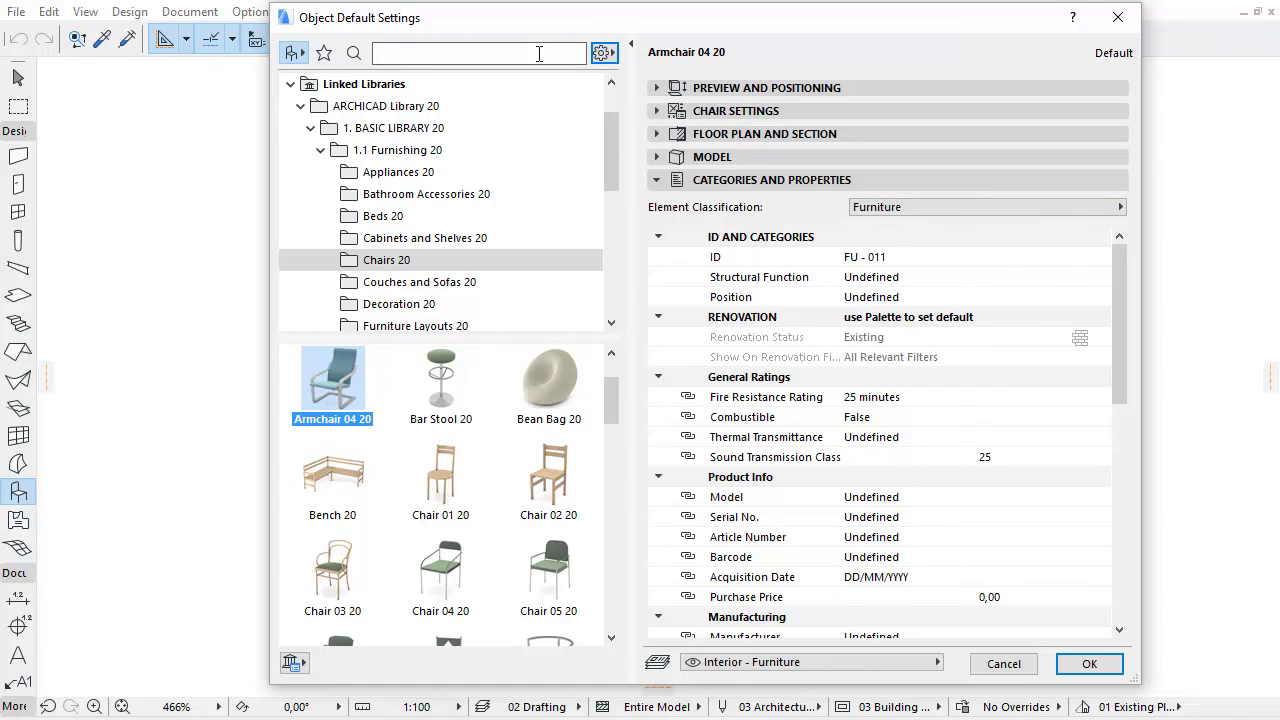
click(320, 56)
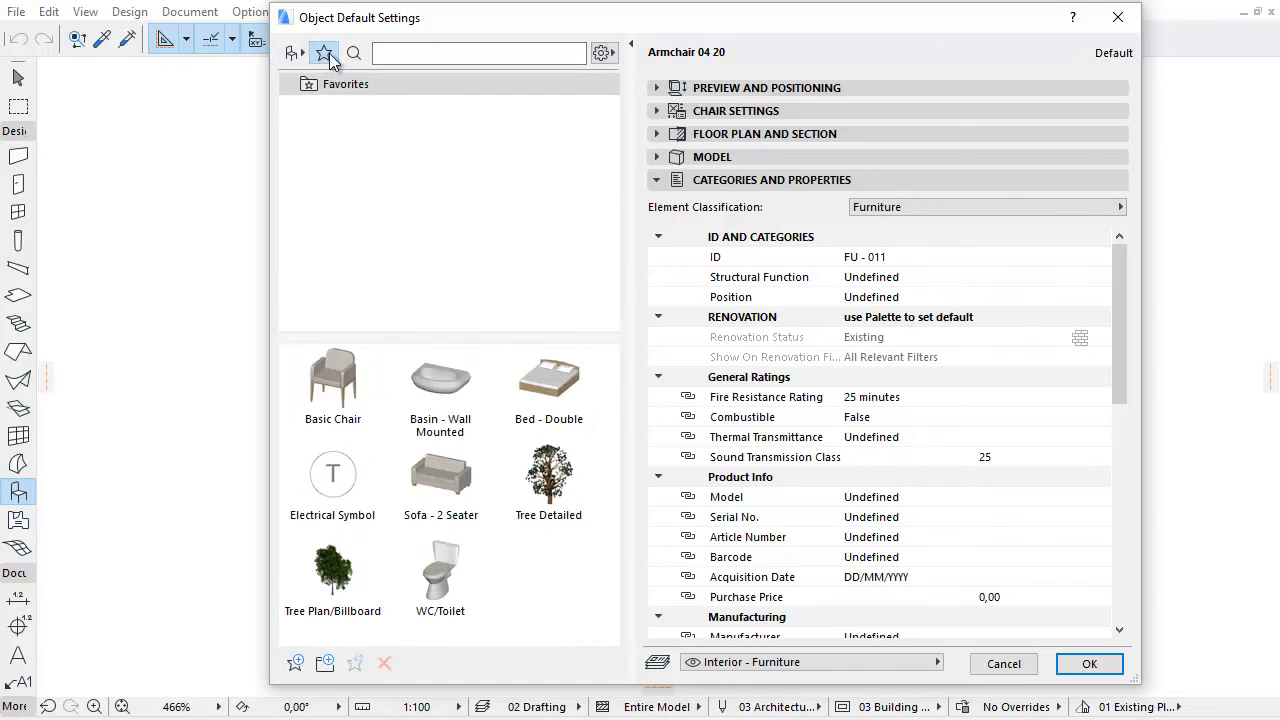